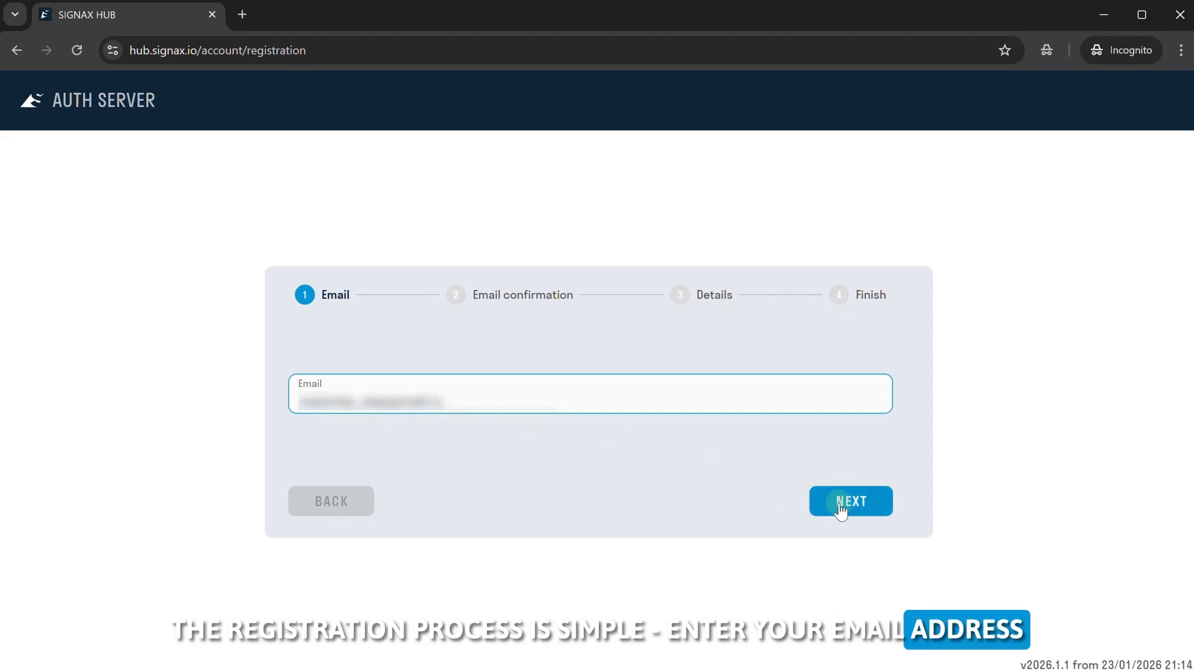
# - Submit the registration email and confirm it with the emailed verification code
pyautogui.click(842, 501)
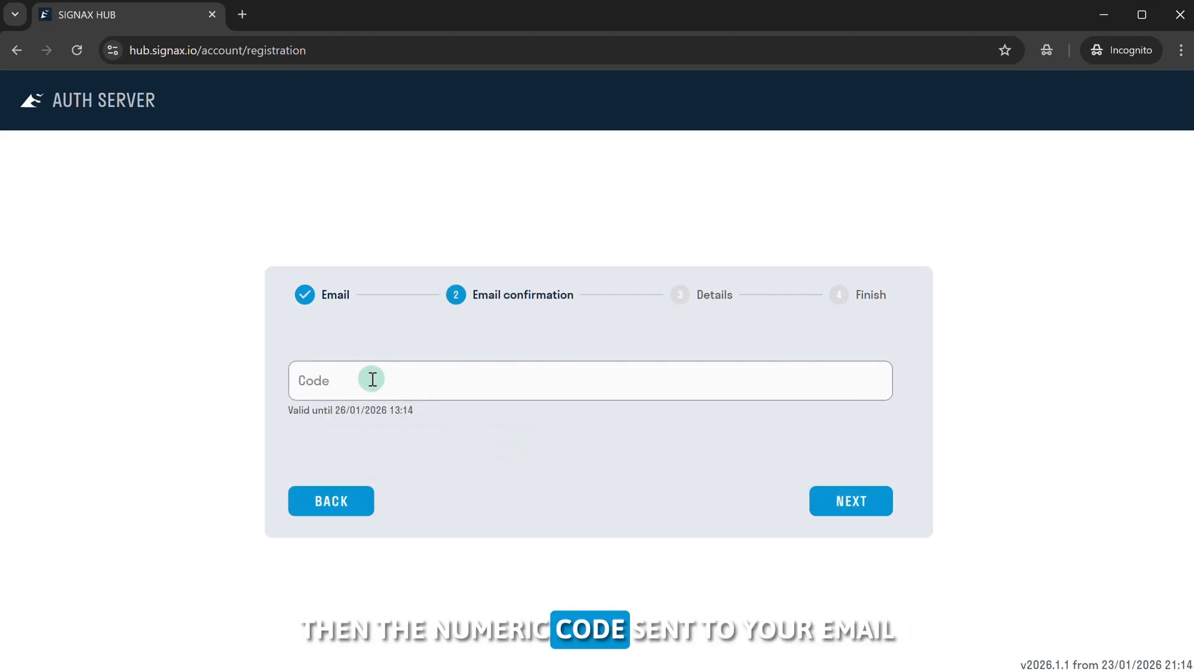
pyautogui.click(371, 378)
pyautogui.click(847, 505)
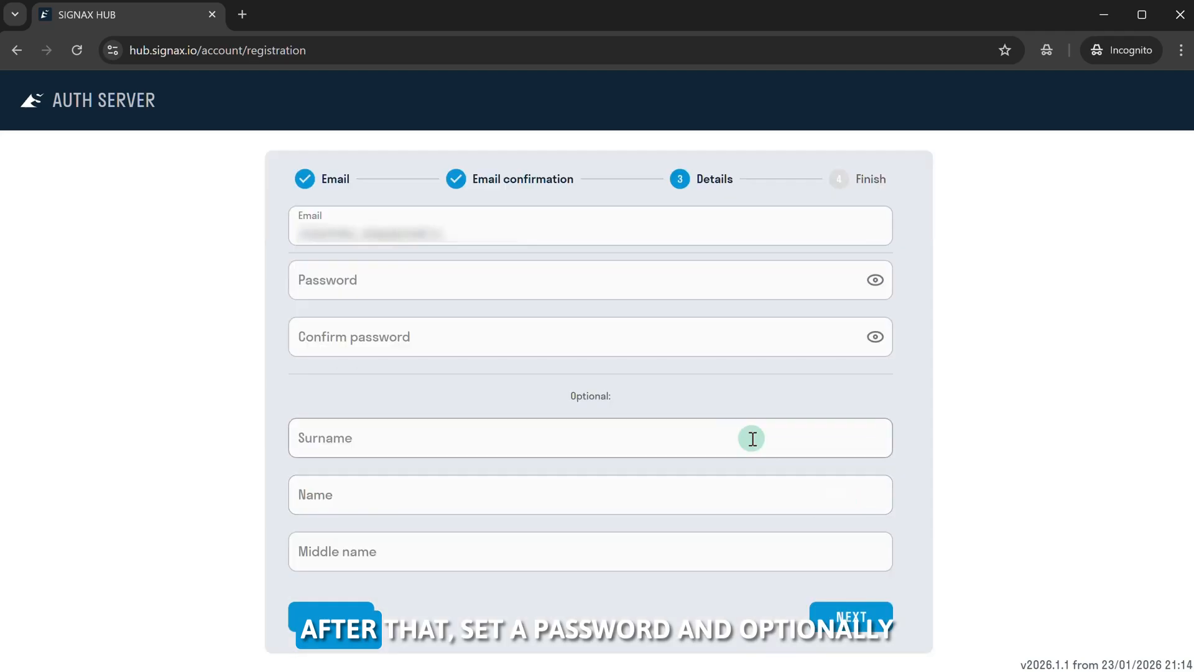
# - Set and confirm the account password, enter the user's first name and surname, and submit
pyautogui.click(344, 274)
pyautogui.write('••••••••••••')
pyautogui.click(338, 323)
pyautogui.write('••••••••••••')
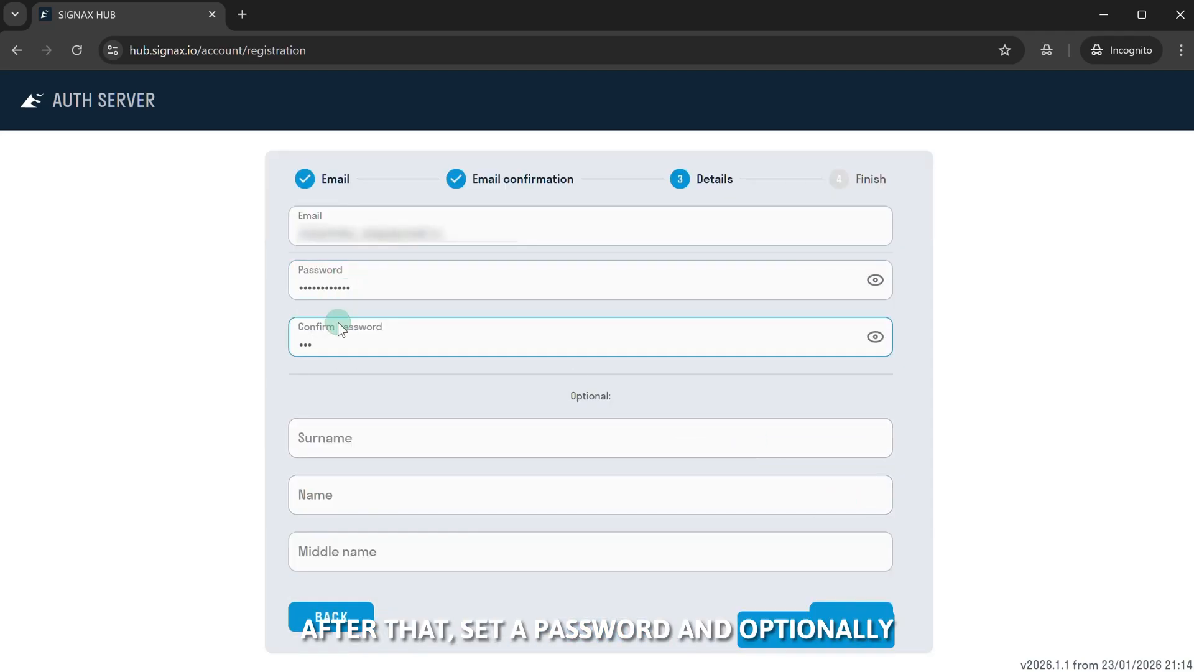
pyautogui.click(325, 494)
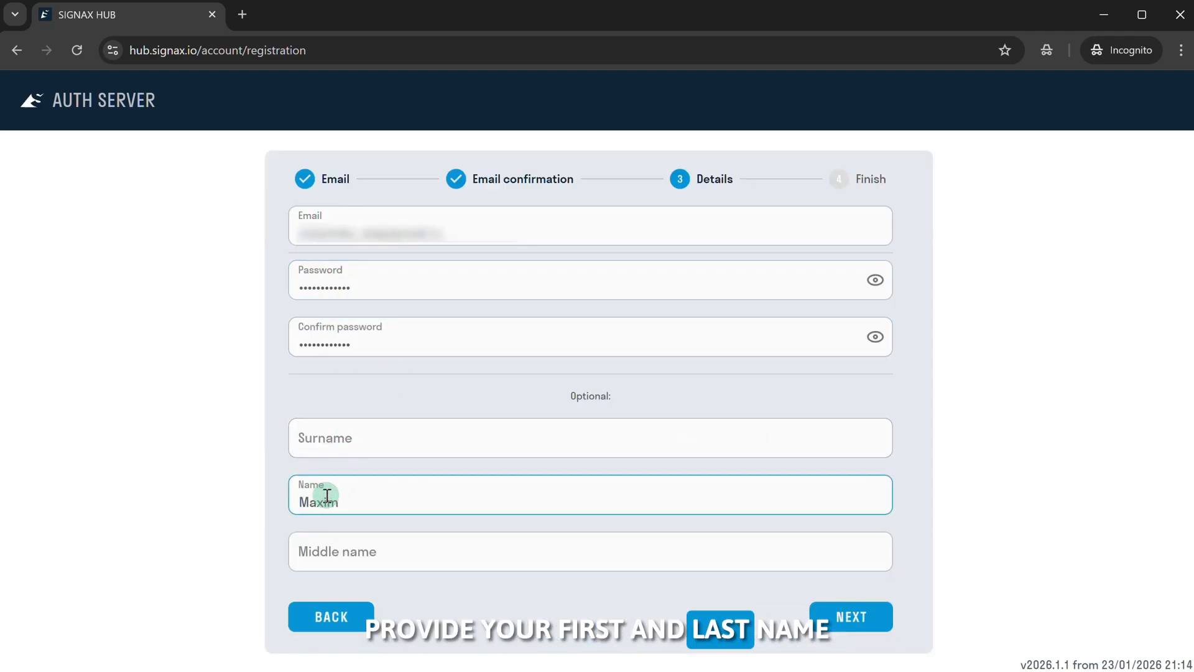
pyautogui.hotkey('shift', 'Tab')
pyautogui.click(852, 616)
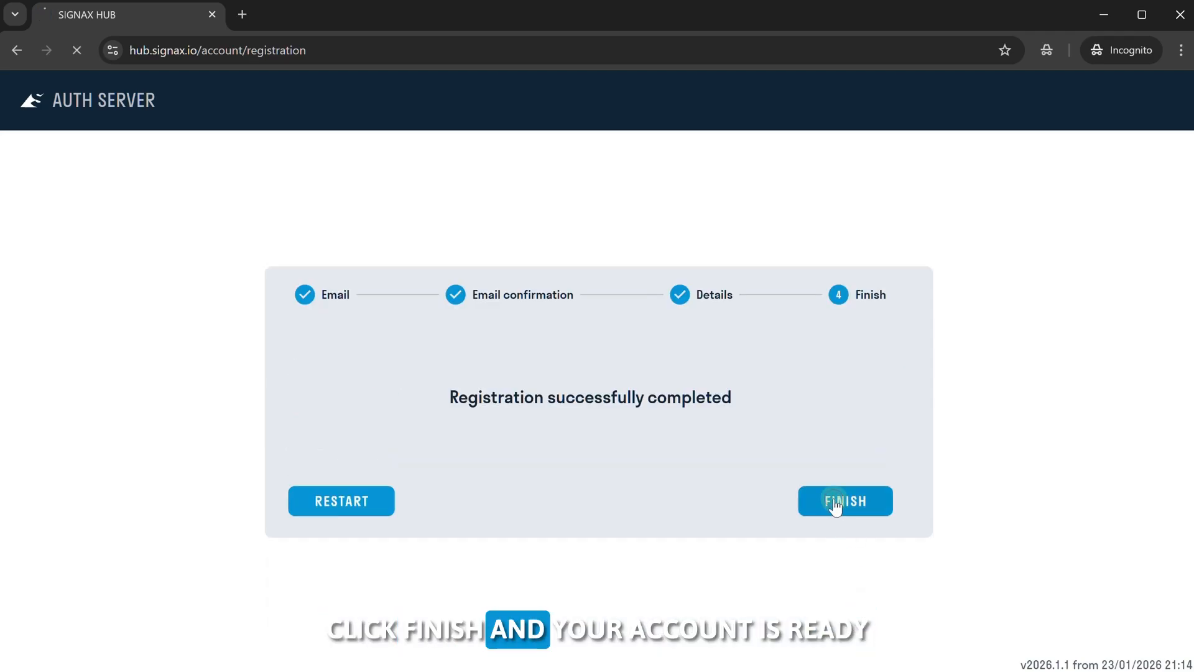
# - Finish registration and log in with the account email and password
pyautogui.click(834, 499)
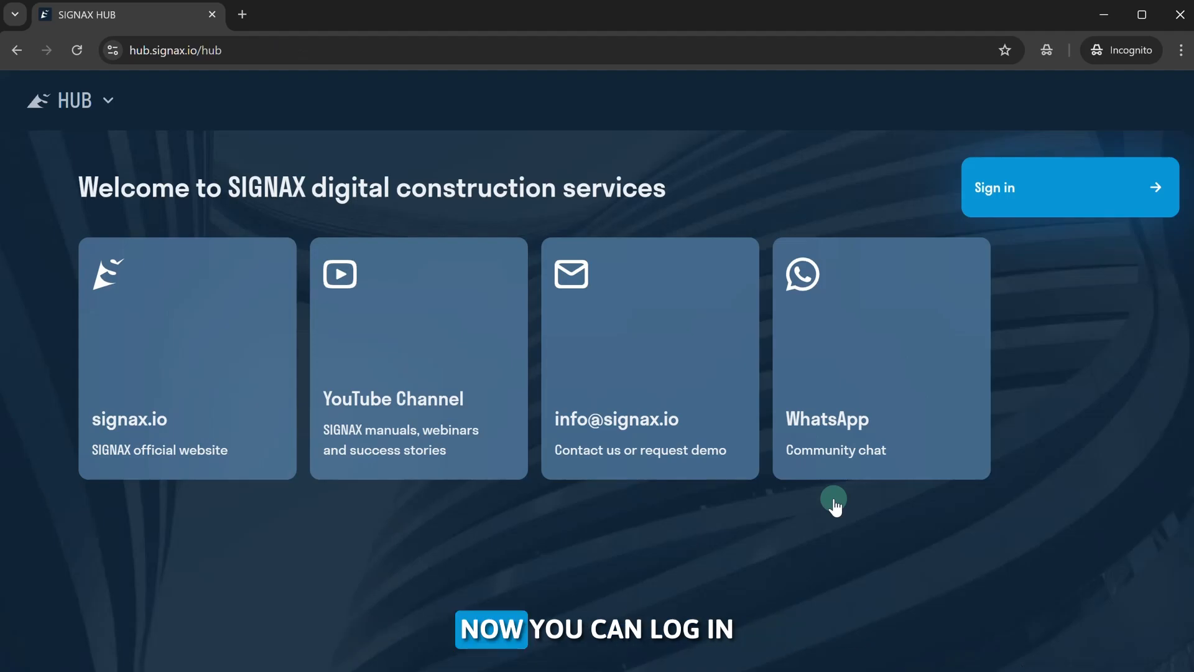
pyautogui.click(1036, 189)
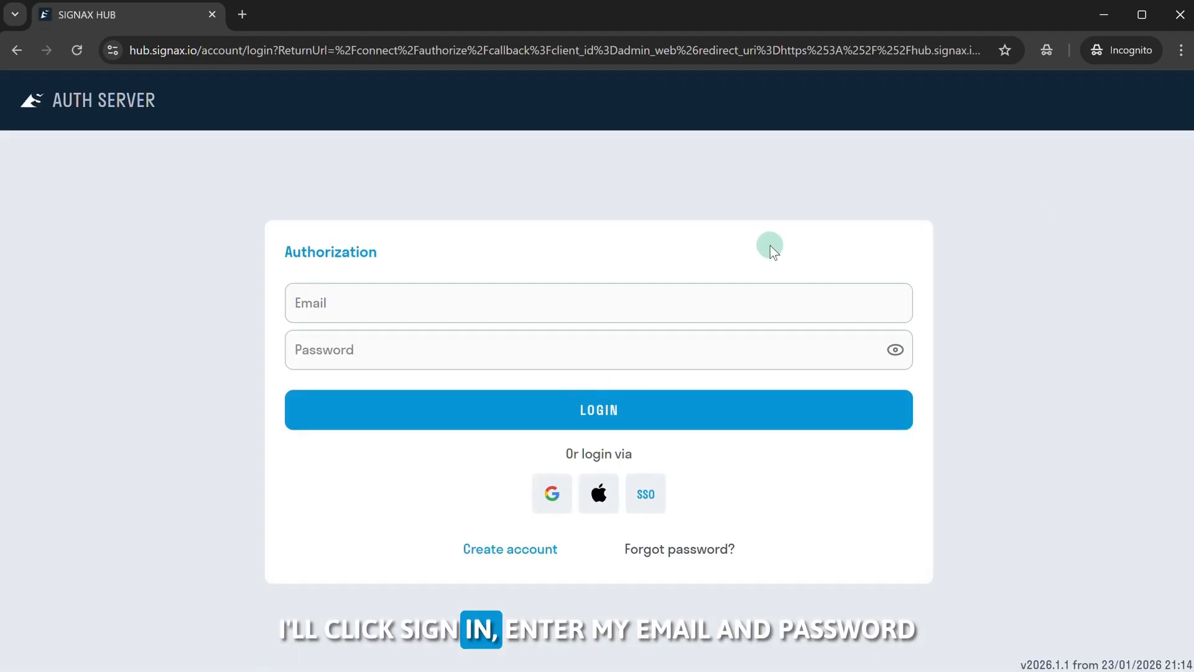
pyautogui.click(521, 300)
pyautogui.write('[blurred email]')
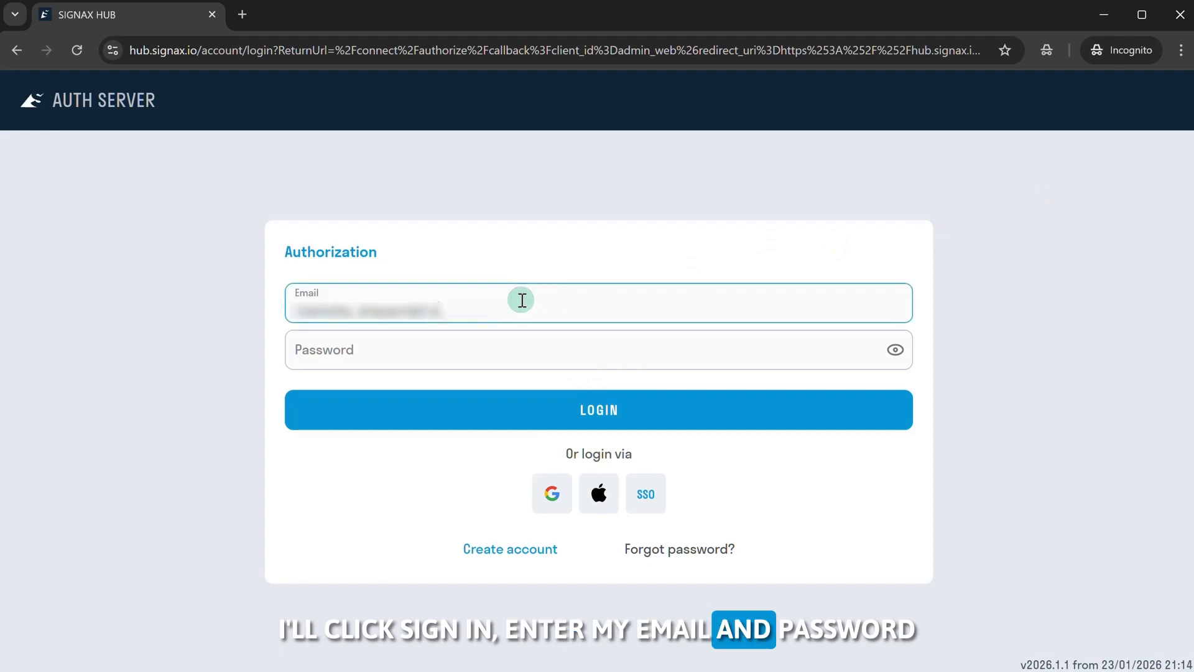
pyautogui.click(389, 349)
pyautogui.write('••••••••••••')
pyautogui.click(566, 413)
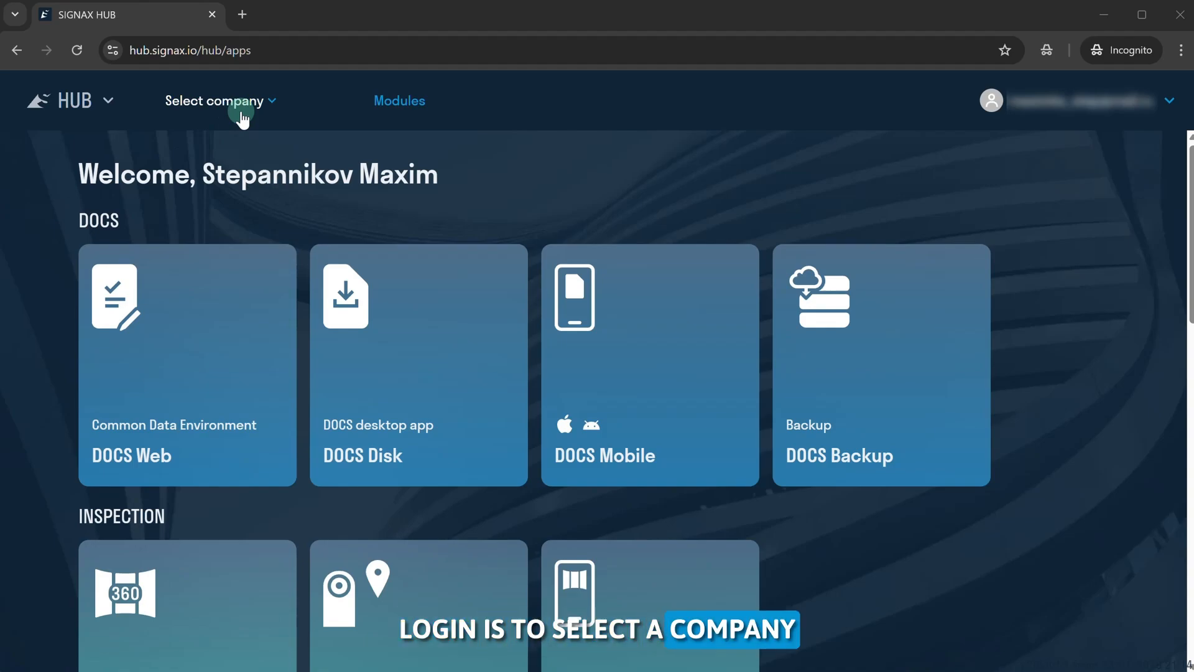
# - Add a new company named 'SIGNAX Content' with its contact email, keeping time zone UTC+3
pyautogui.click(272, 102)
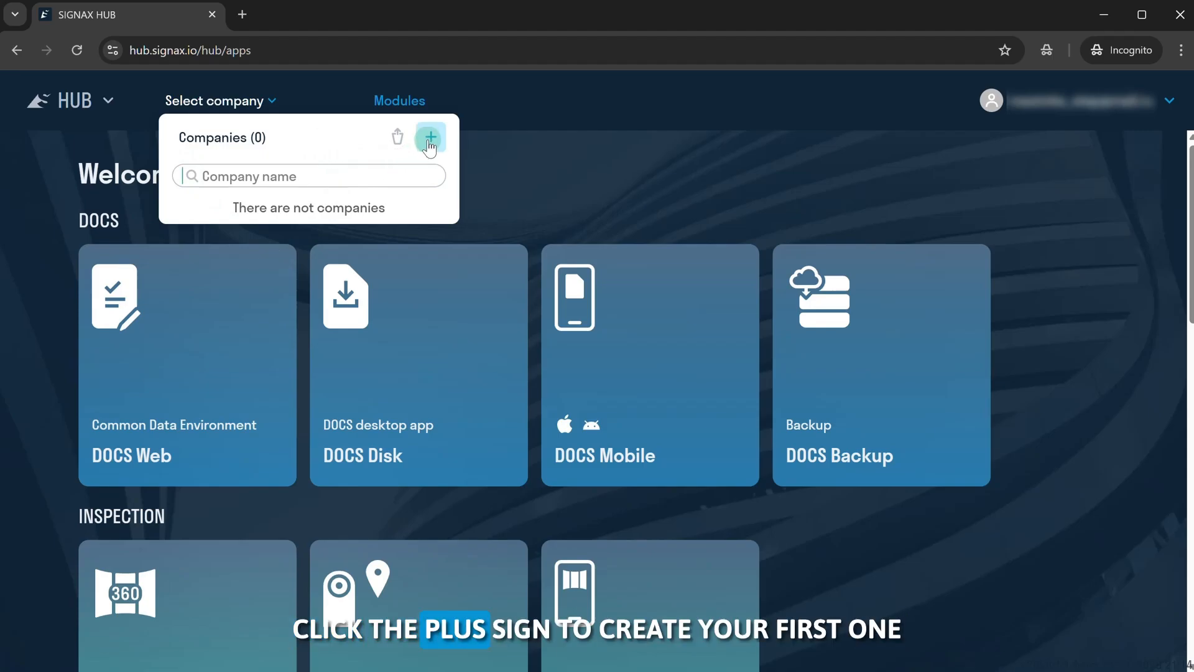
pyautogui.click(432, 137)
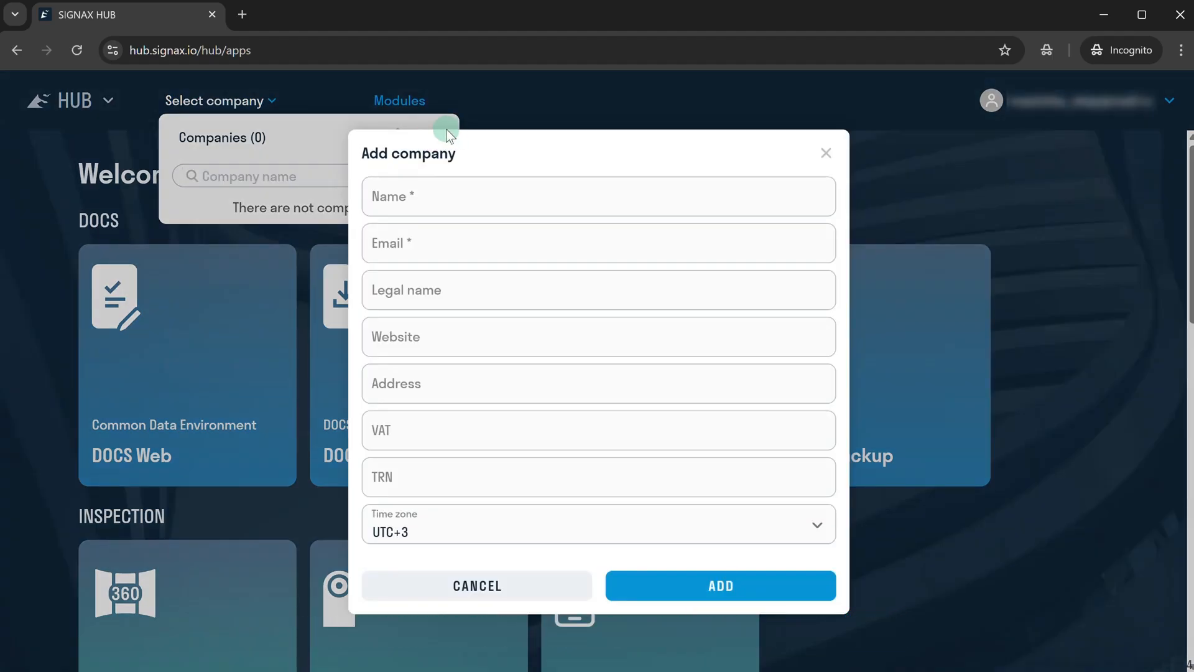
pyautogui.click(409, 199)
pyautogui.write('SIGN')
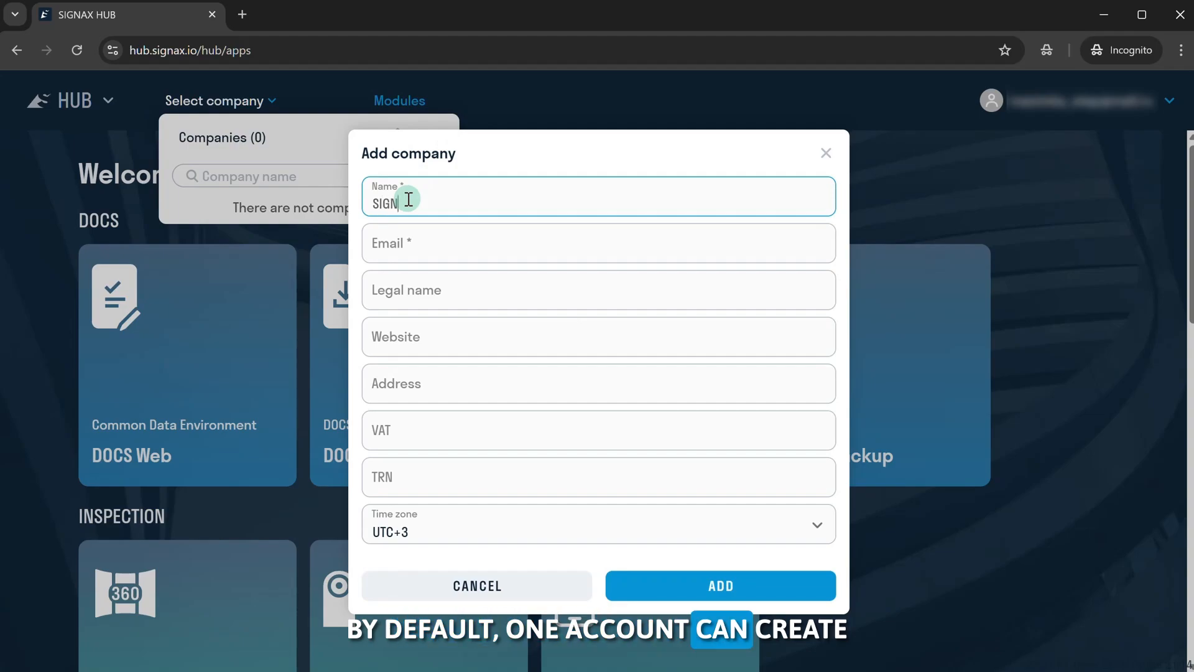
pyautogui.write('AX Con')
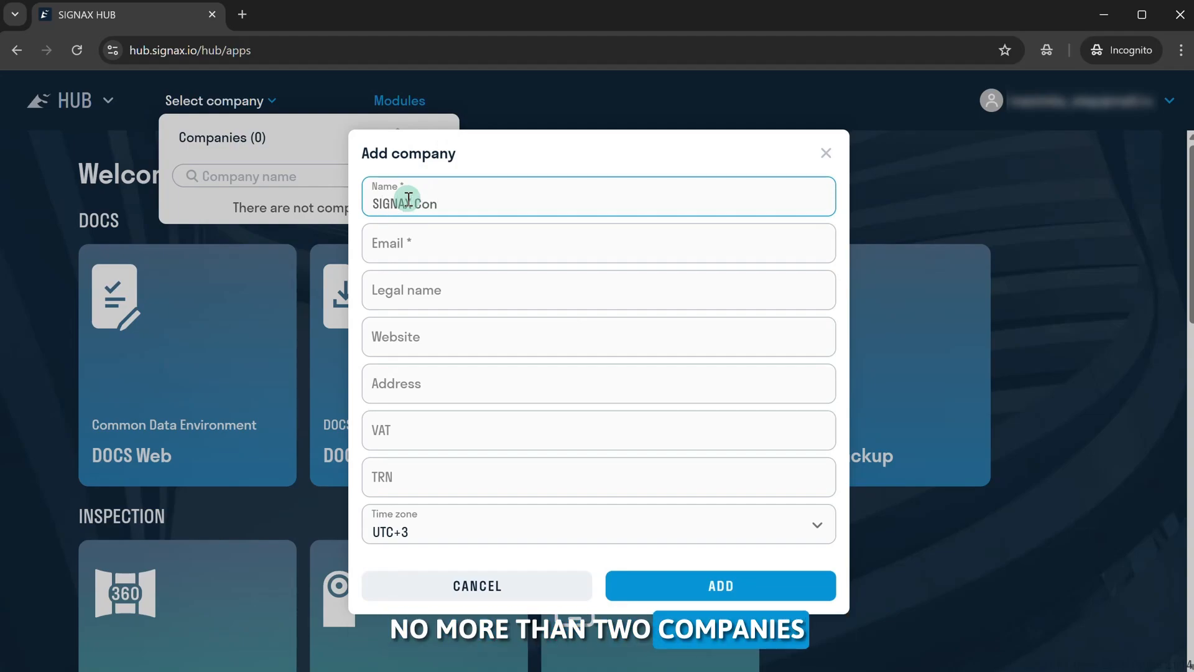
pyautogui.write('tent')
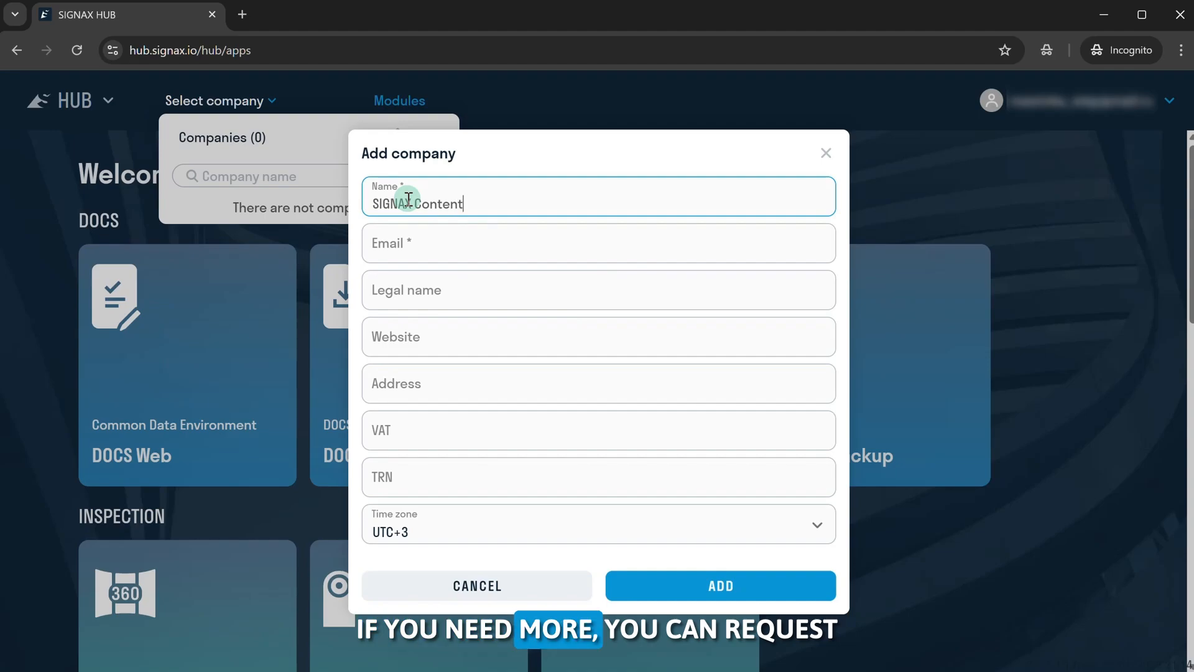
pyautogui.click(409, 229)
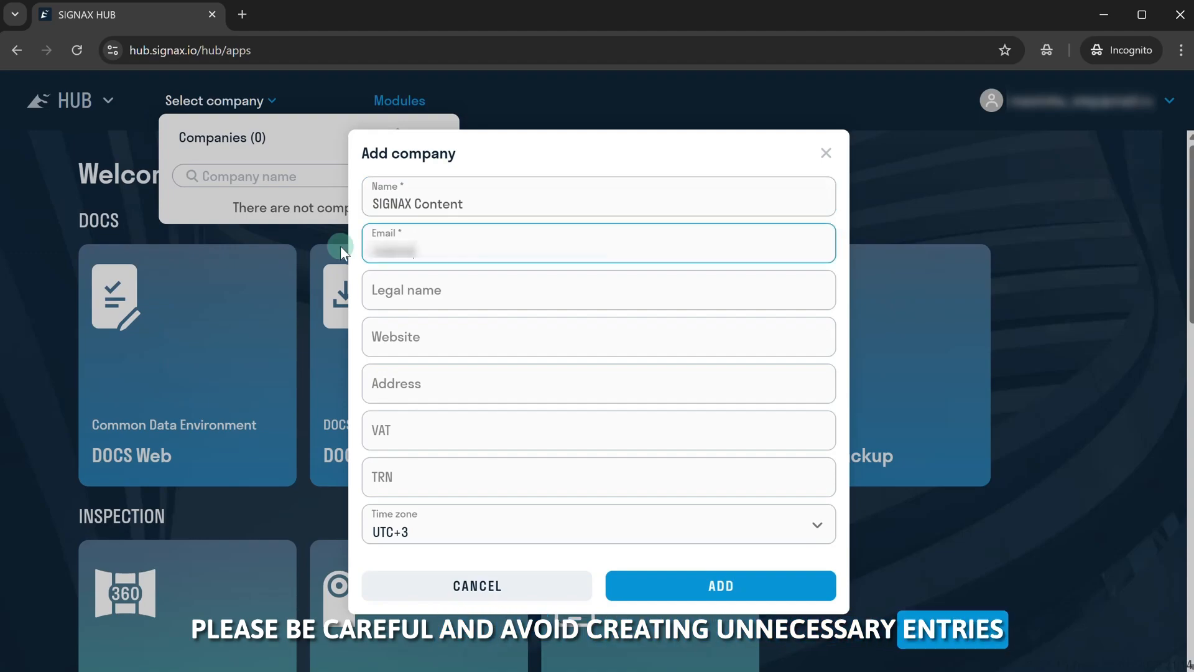
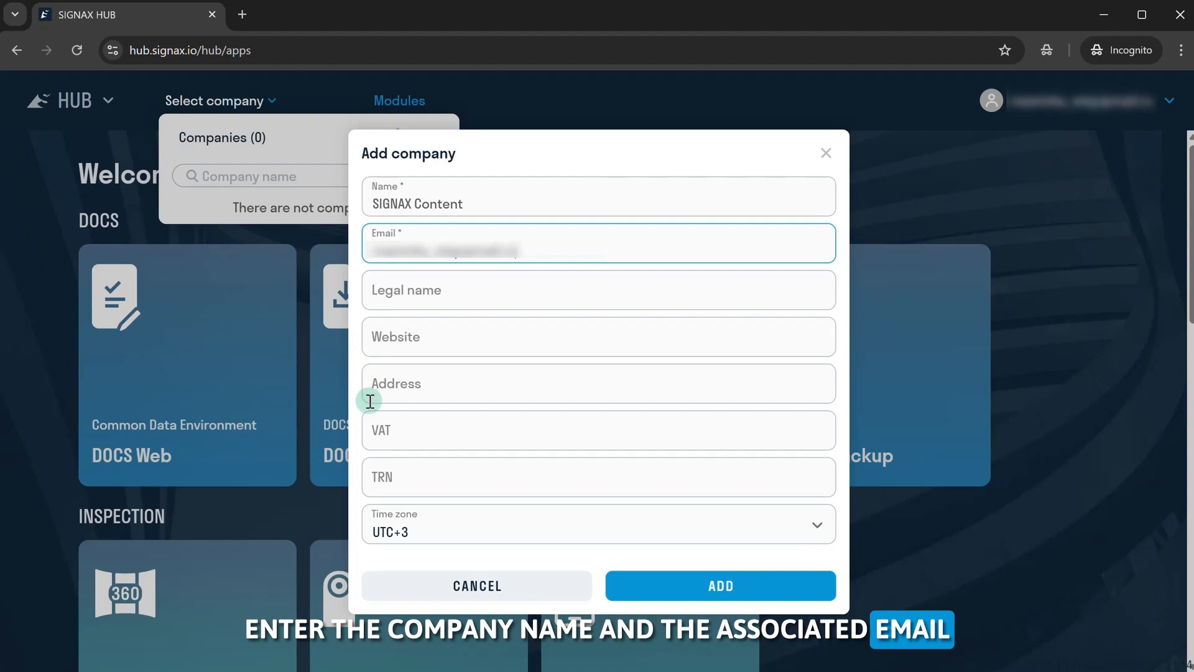
pyautogui.click(485, 535)
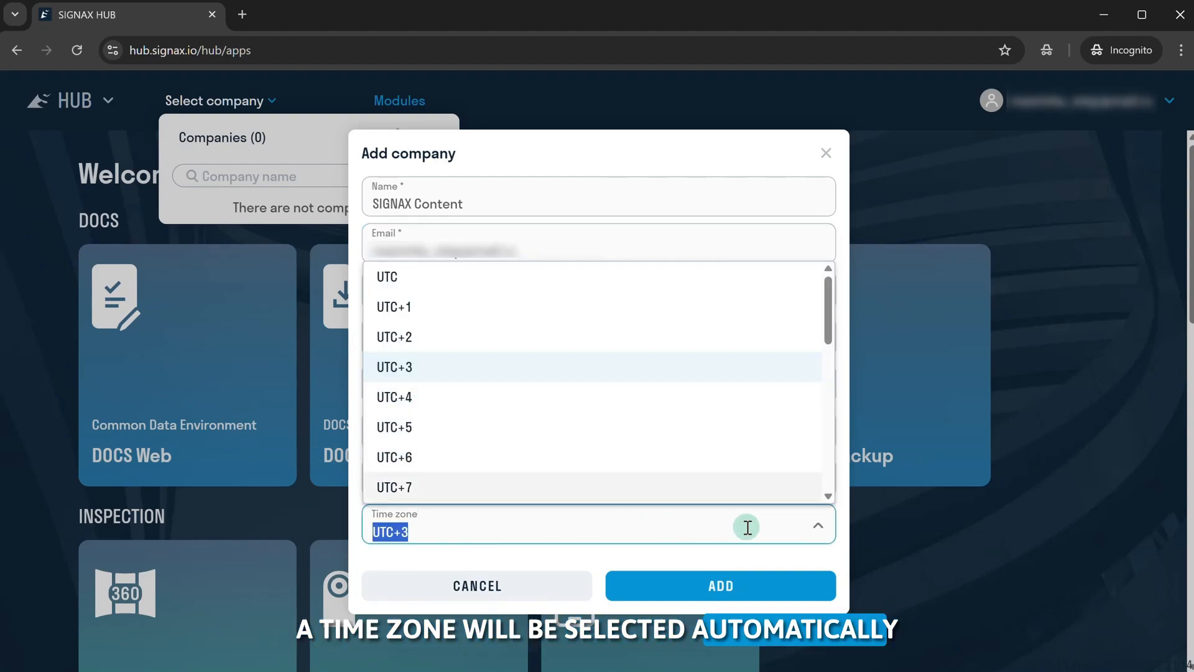
pyautogui.click(818, 526)
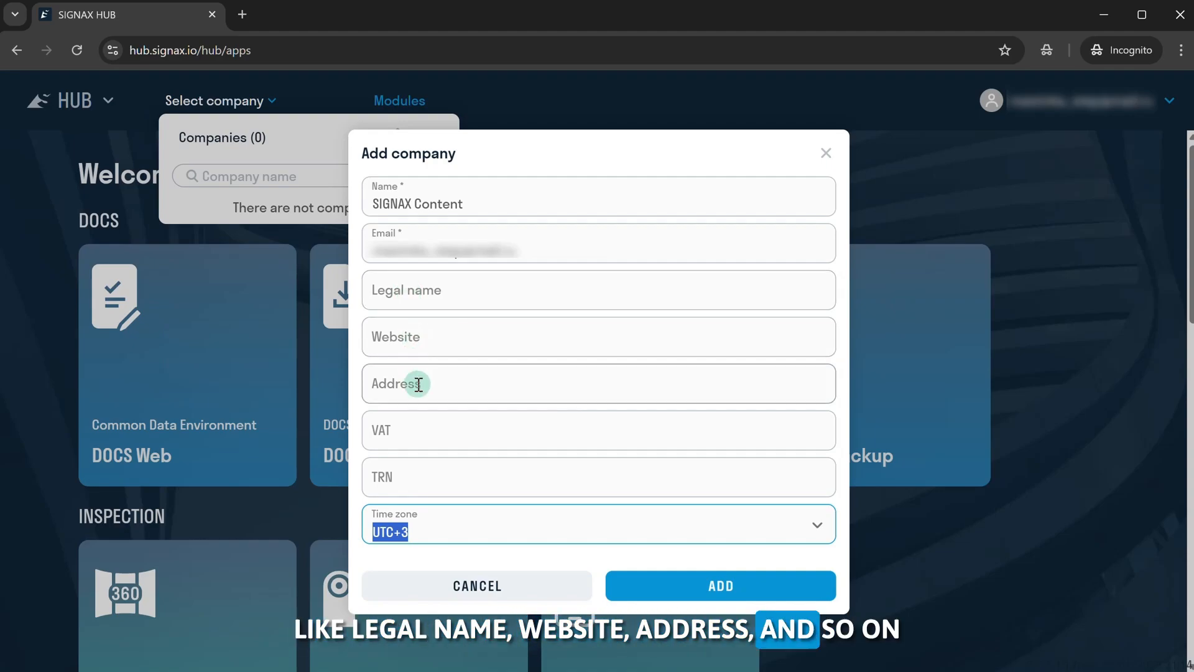
pyautogui.click(675, 583)
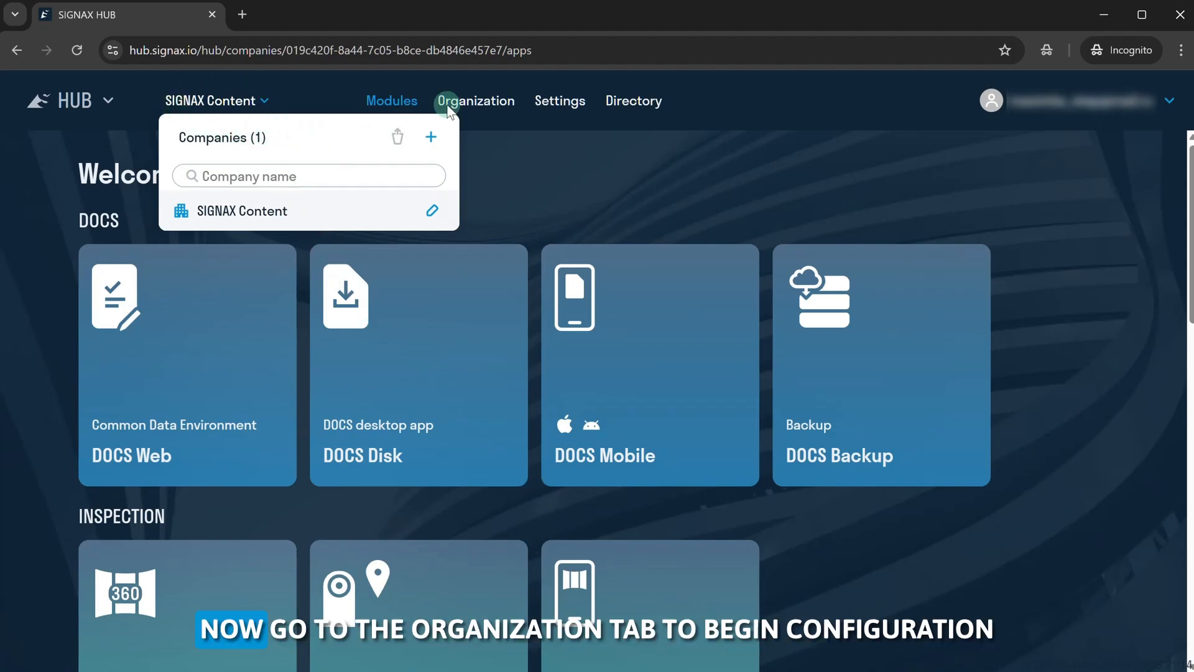
# - Go to the Organization section to view the company's Users list
pyautogui.click(485, 100)
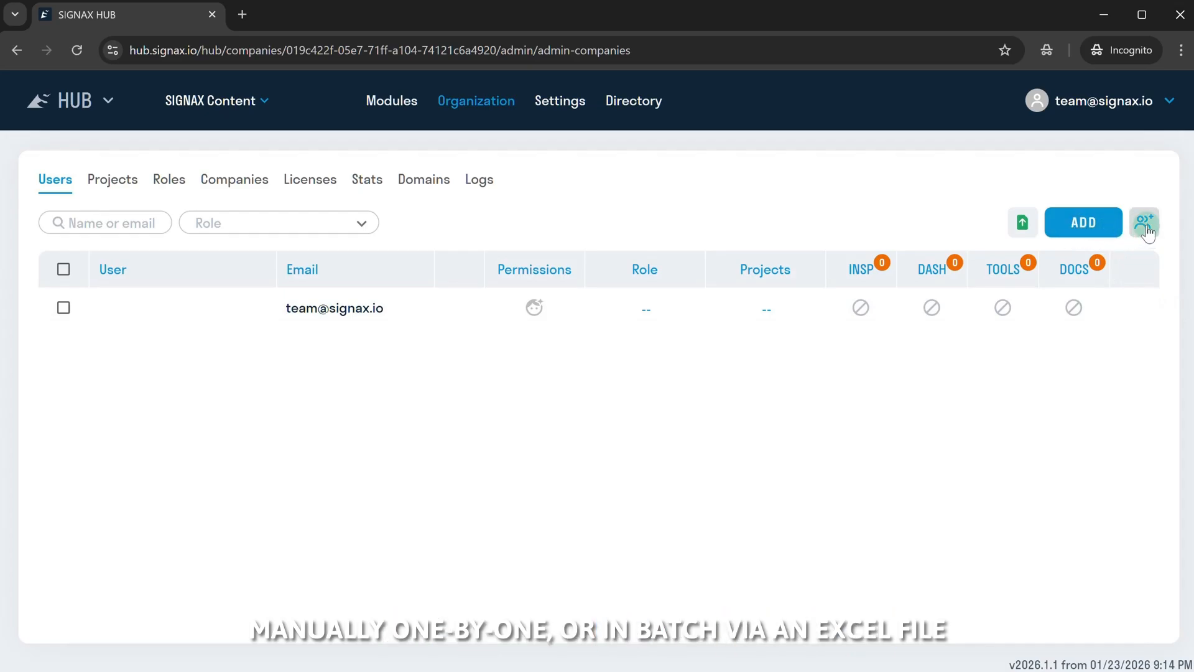
# - Add a user with the colleague's e-mail and name, then reload the empty user list
pyautogui.click(1058, 234)
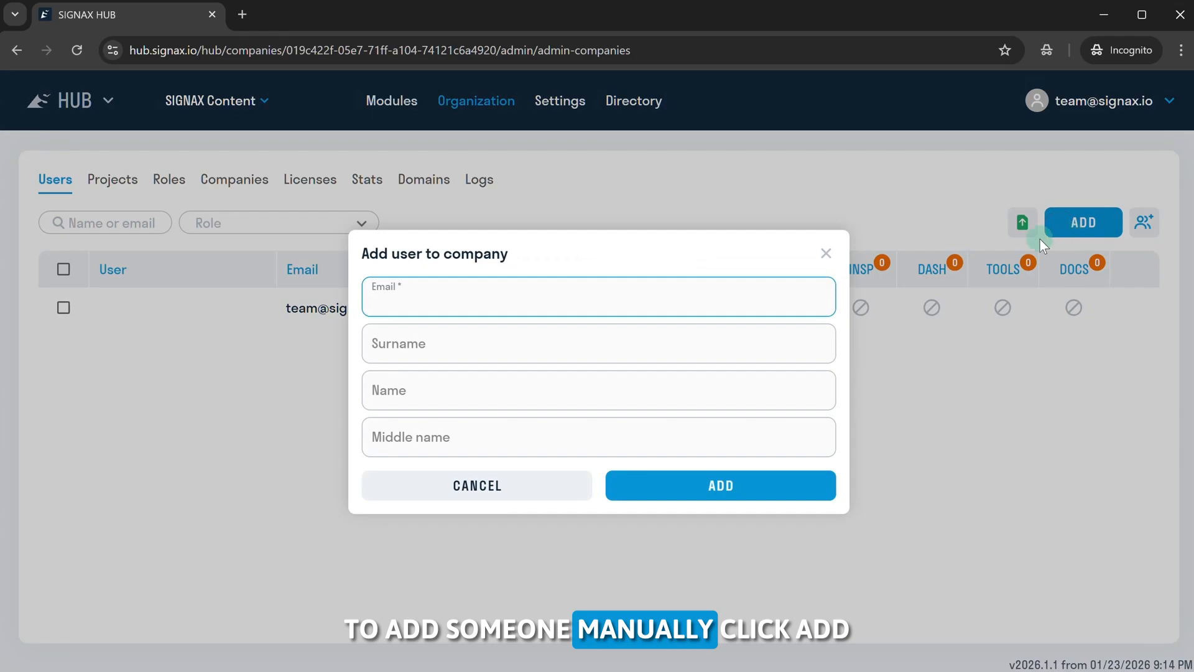
pyautogui.click(514, 300)
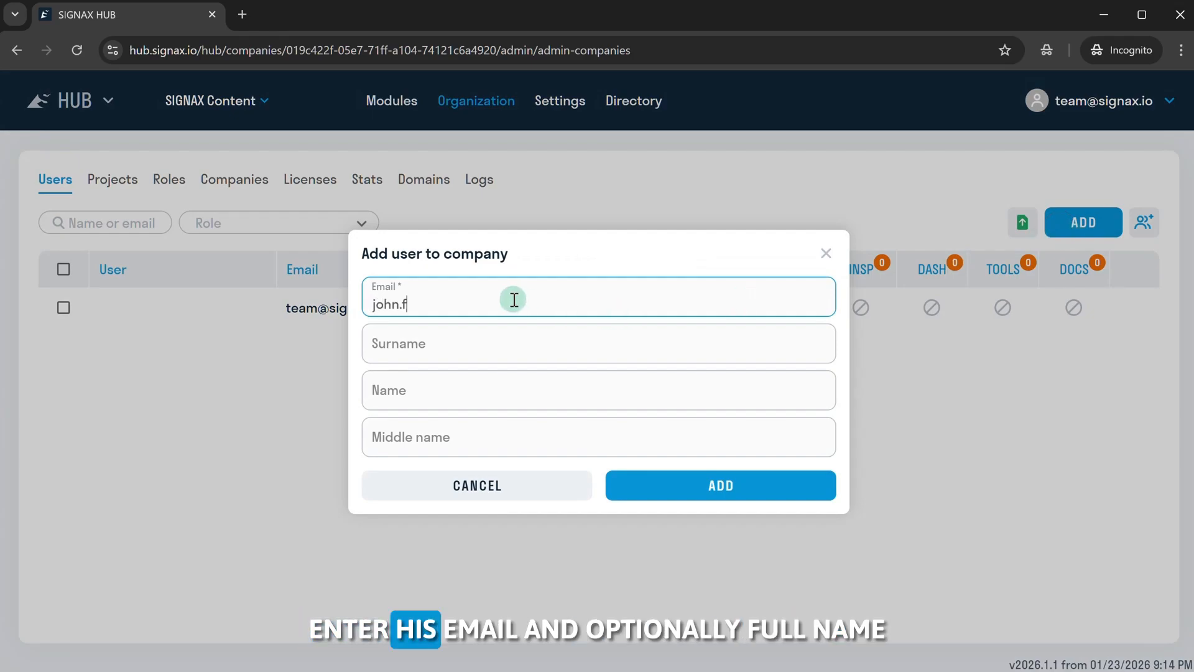
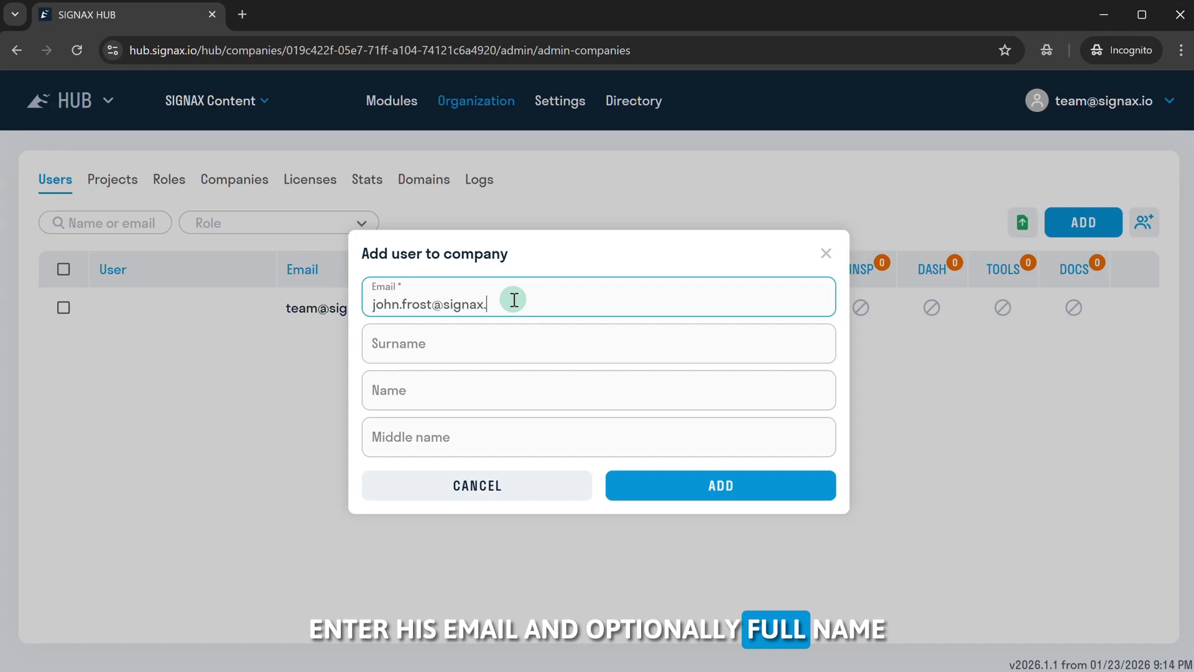
pyautogui.press('Tab')
pyautogui.click(647, 487)
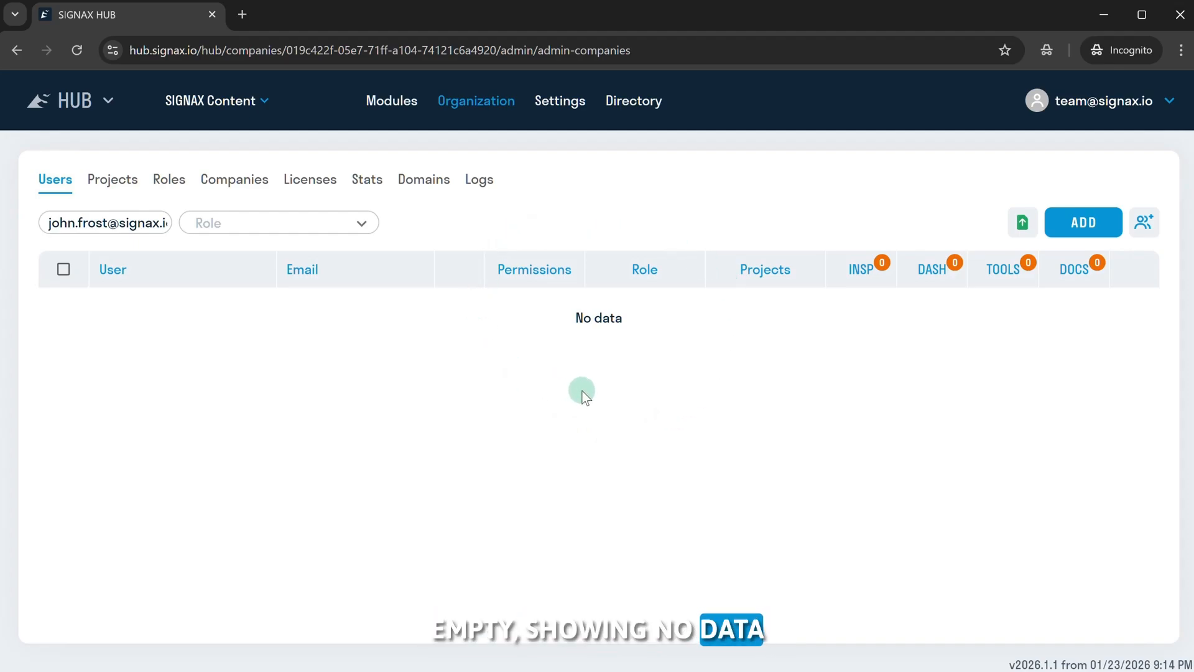
pyautogui.click(78, 50)
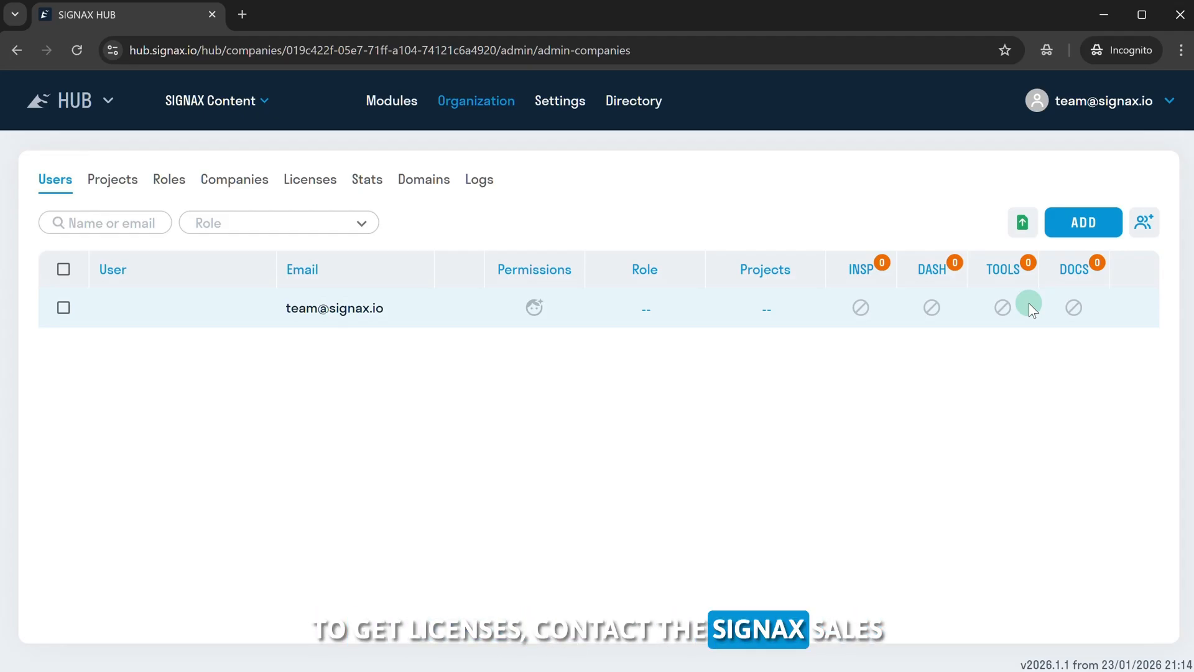
# - Copy the sales contact e-mail address from the Services page
pyautogui.click(1072, 109)
pyautogui.click(1070, 179)
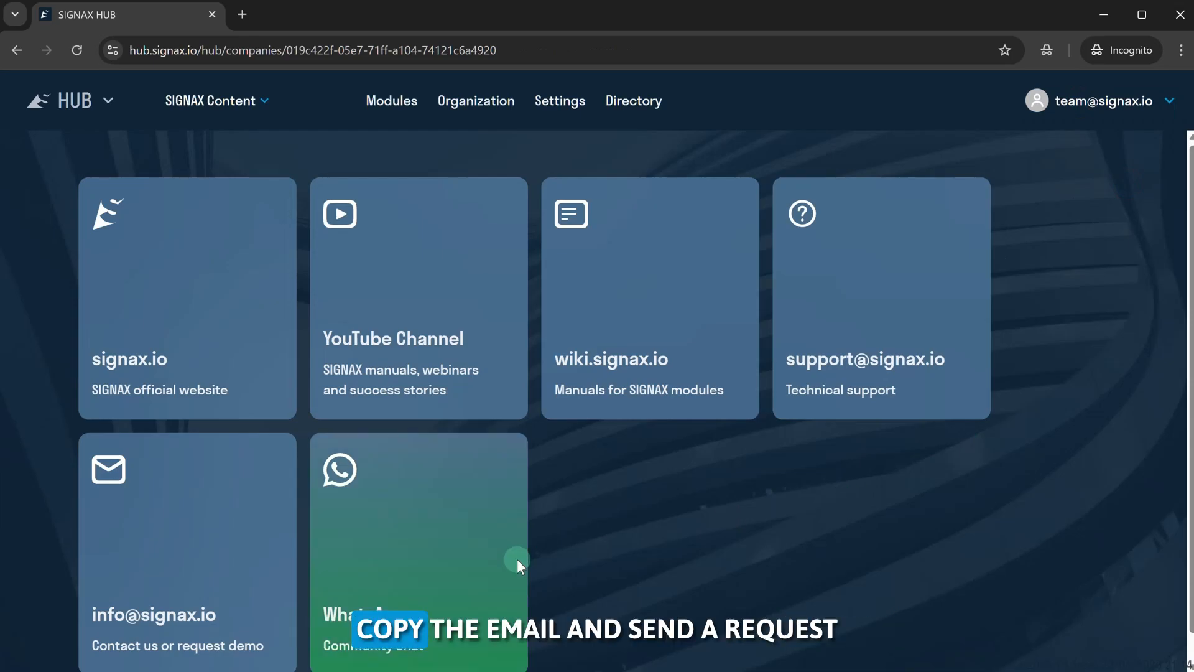
pyautogui.rightClick(194, 508)
pyautogui.click(278, 662)
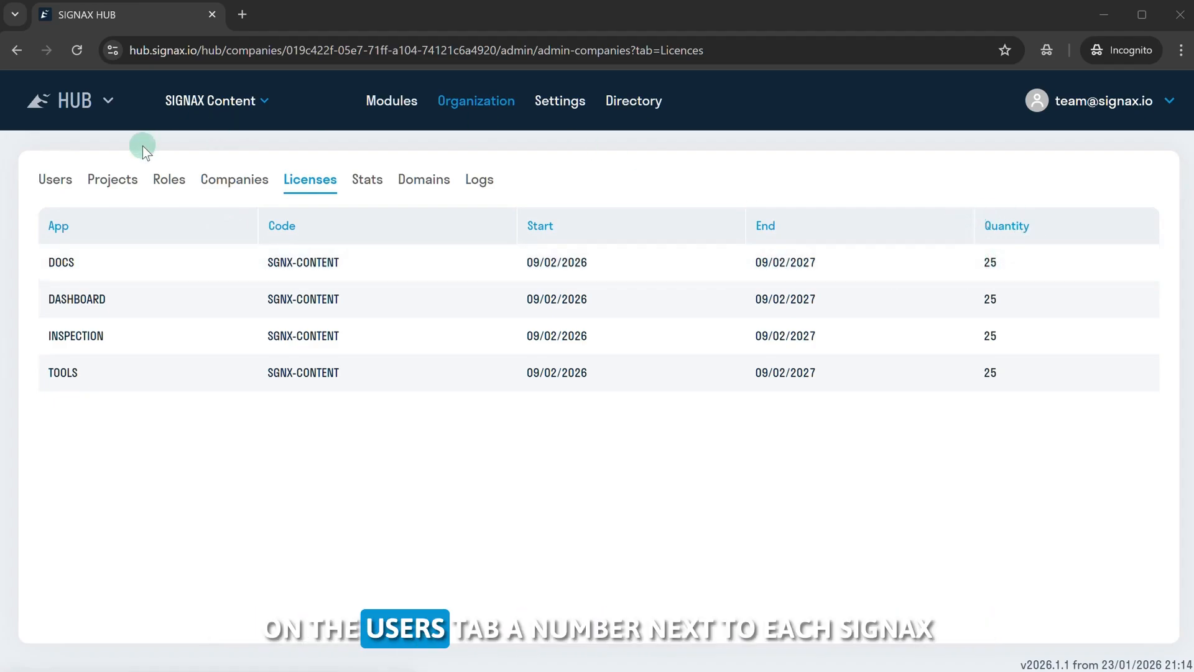
# - Back on the Users tab, add the colleague to the company by his e-mail address
pyautogui.click(62, 180)
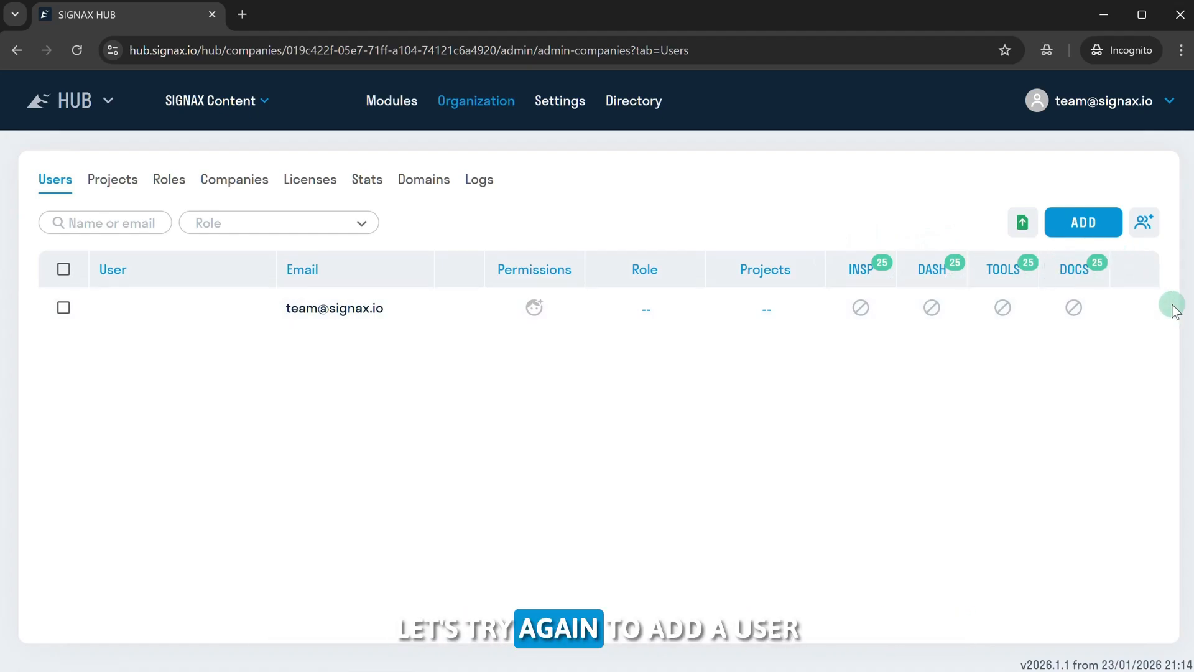
pyautogui.click(1092, 223)
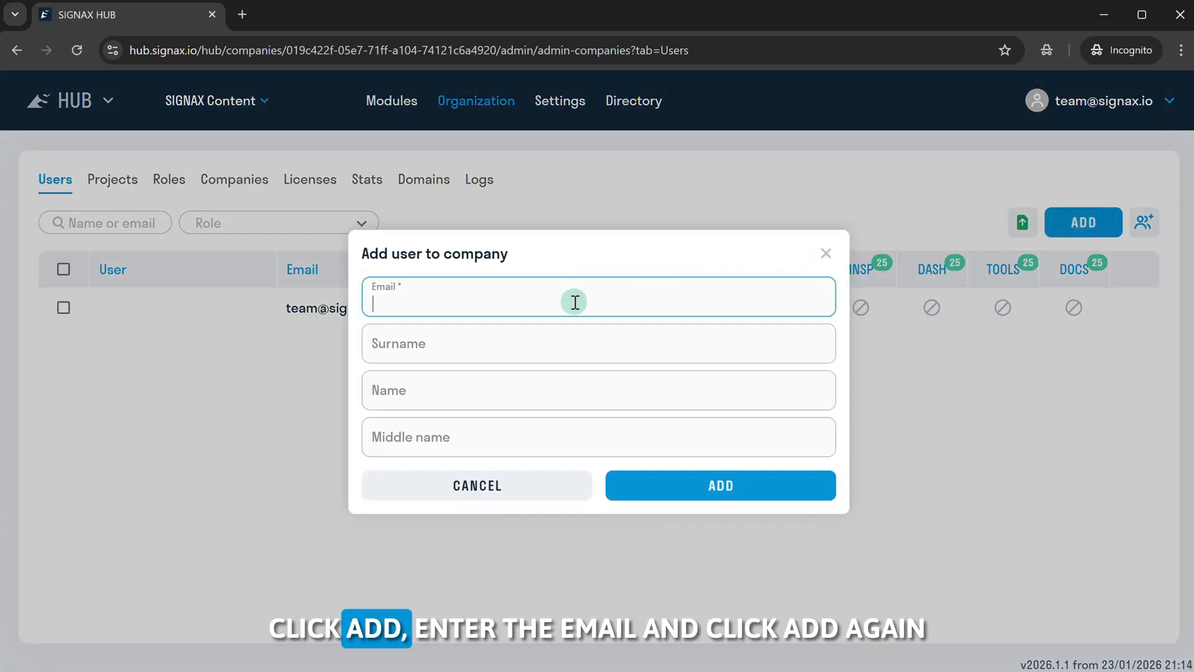
pyautogui.click(663, 485)
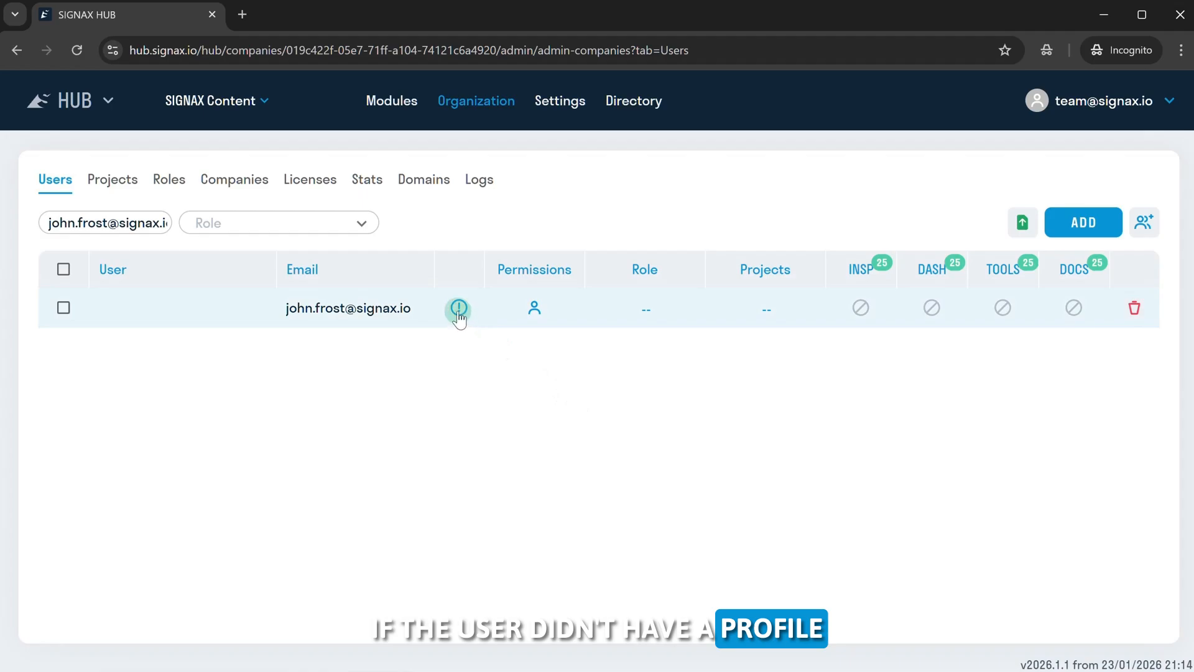
# - Resend the colleague's pending invitation and reload the user list
pyautogui.moveTo(458, 309)
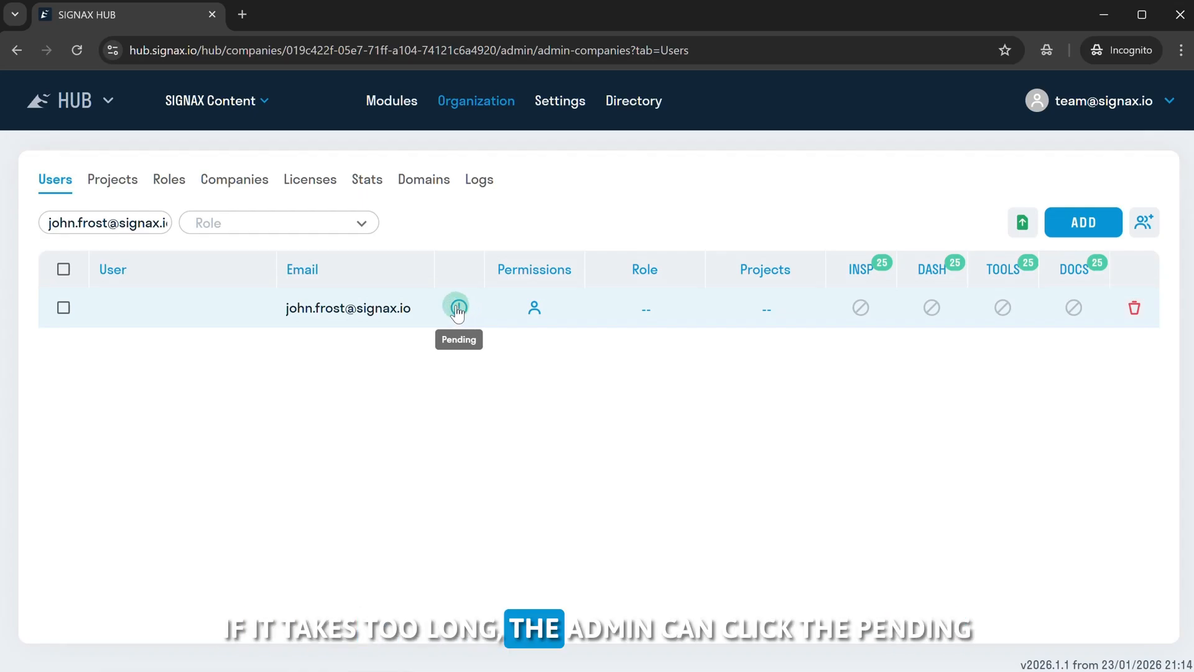
pyautogui.click(458, 308)
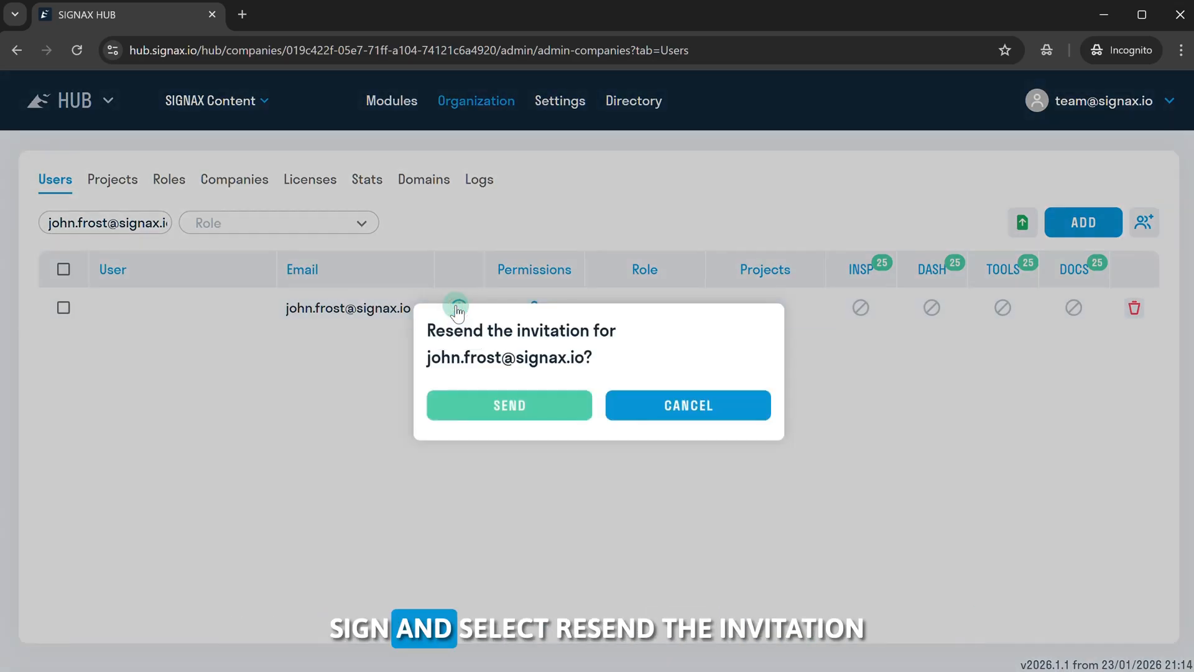
pyautogui.click(533, 408)
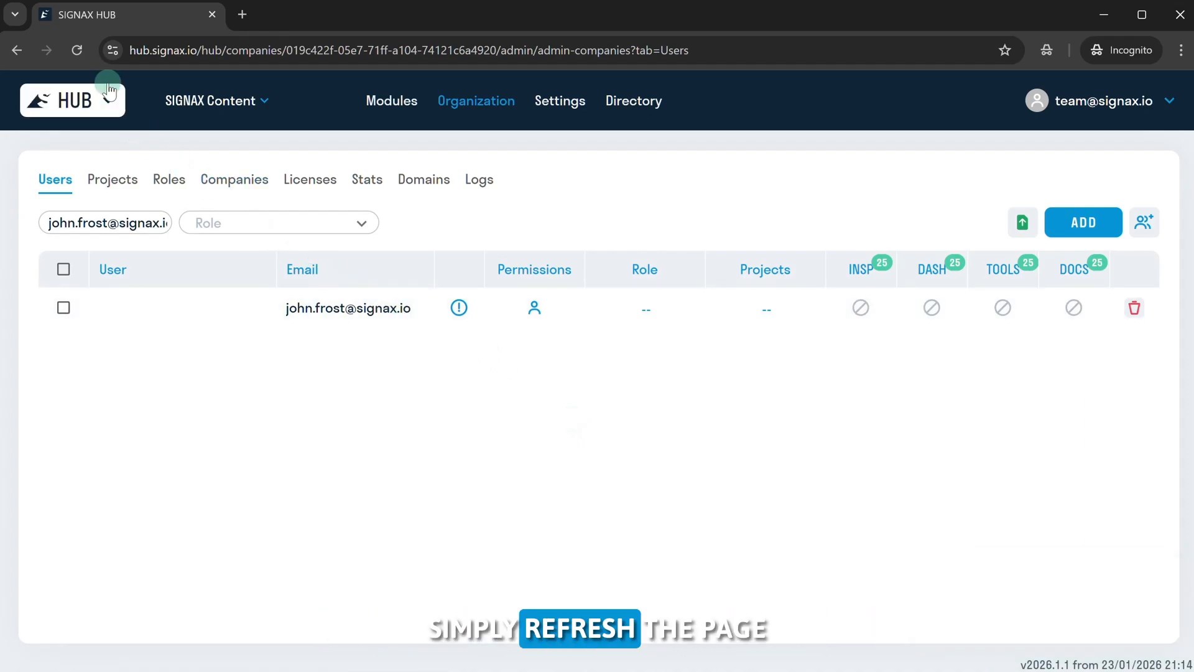
pyautogui.click(77, 49)
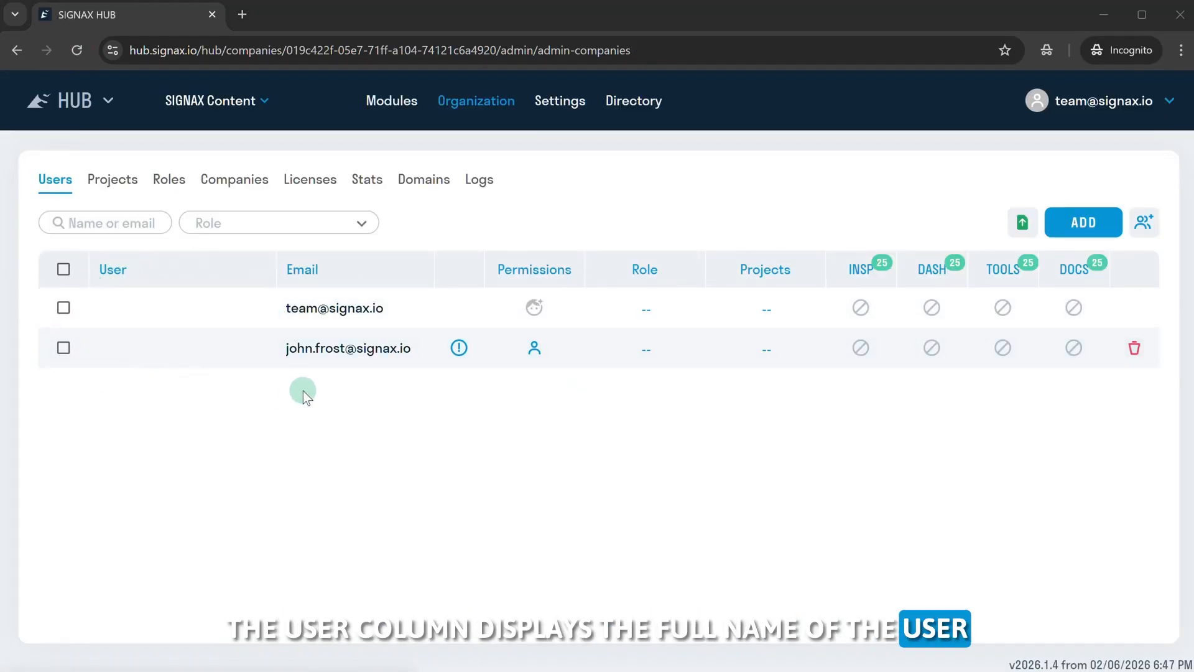
# - Fill the profile's surname and name from the autofill suggestion and save them
pyautogui.click(1075, 103)
pyautogui.click(1076, 146)
pyautogui.click(201, 367)
pyautogui.click(186, 408)
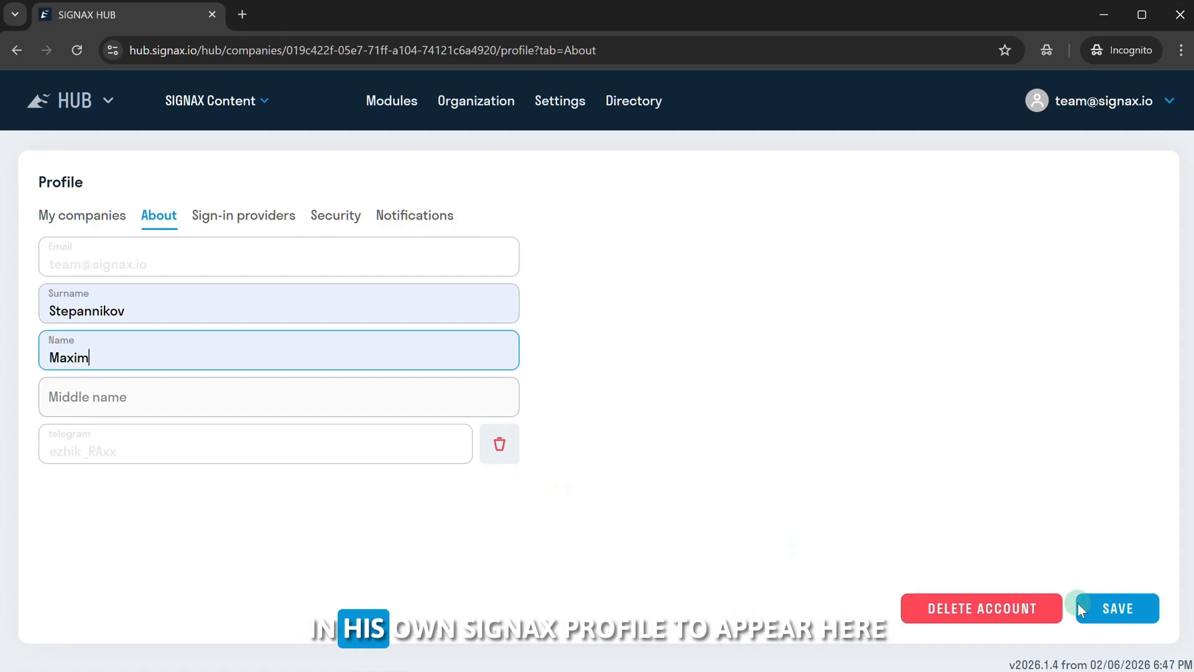
pyautogui.click(1102, 607)
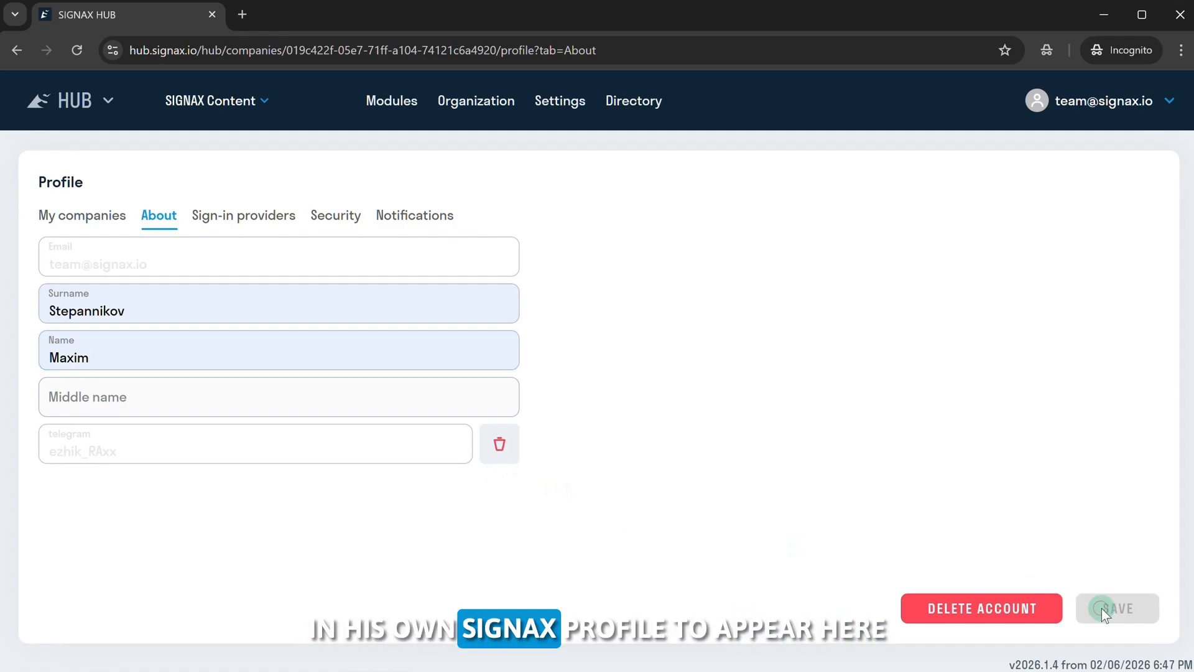
pyautogui.click(467, 105)
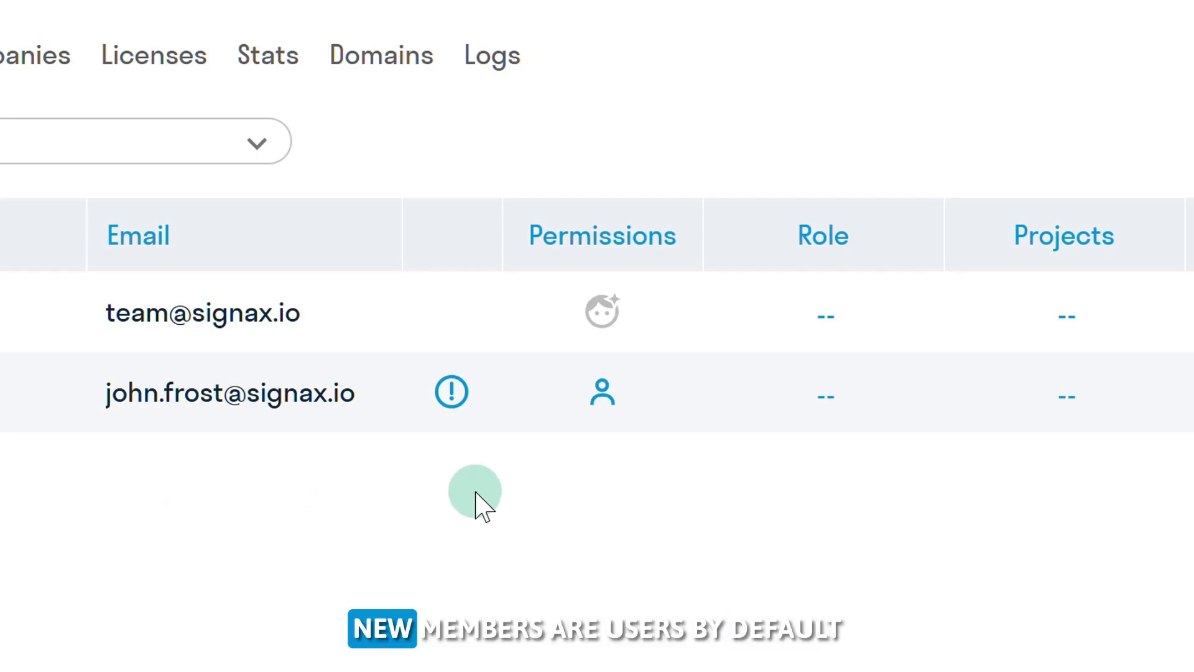
pyautogui.click(600, 405)
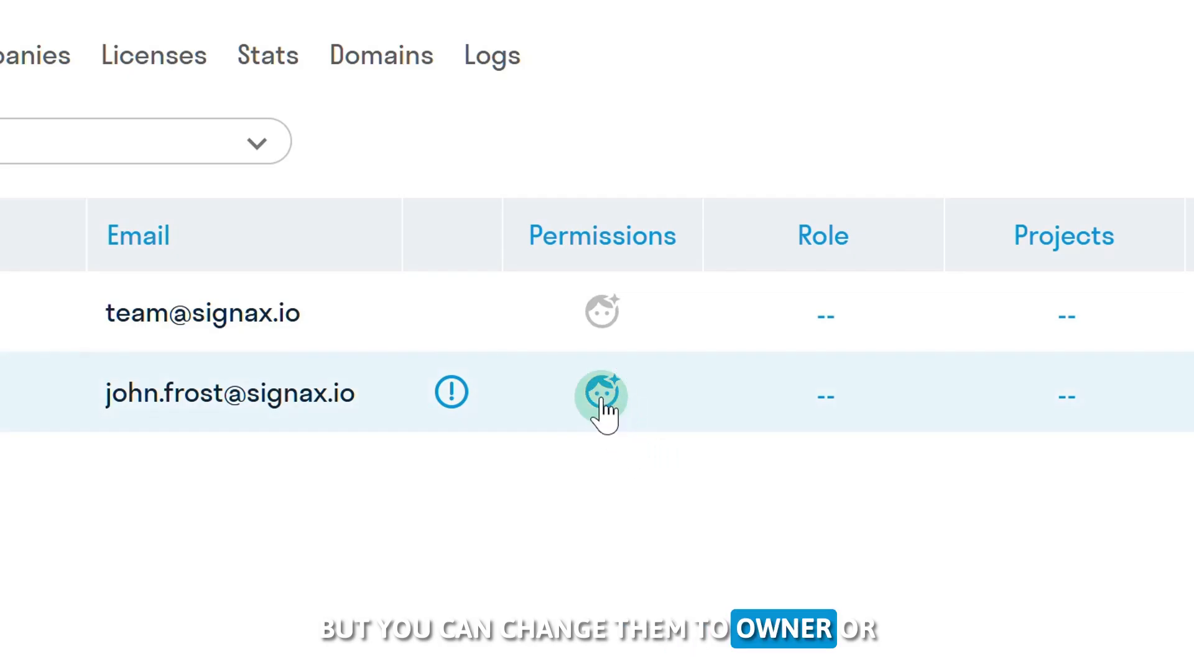
pyautogui.click(599, 393)
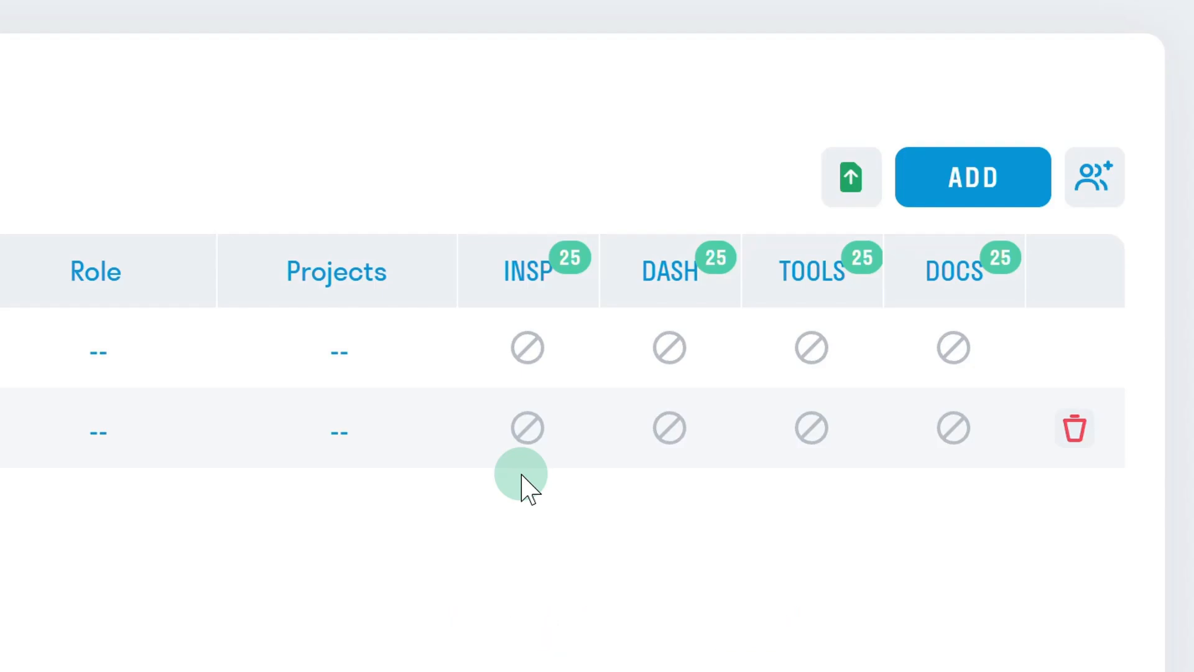
# - Grant the colleague INSP and DASH user licences, cycling the admin's DASH cell back to none
pyautogui.click(533, 431)
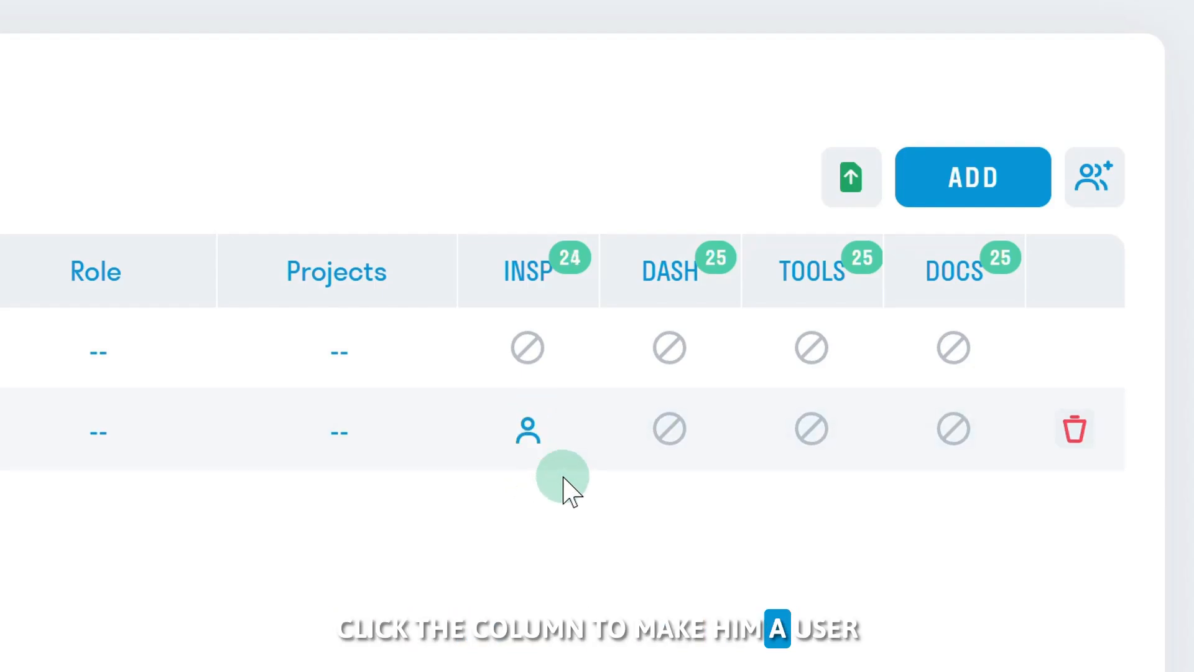
pyautogui.click(668, 350)
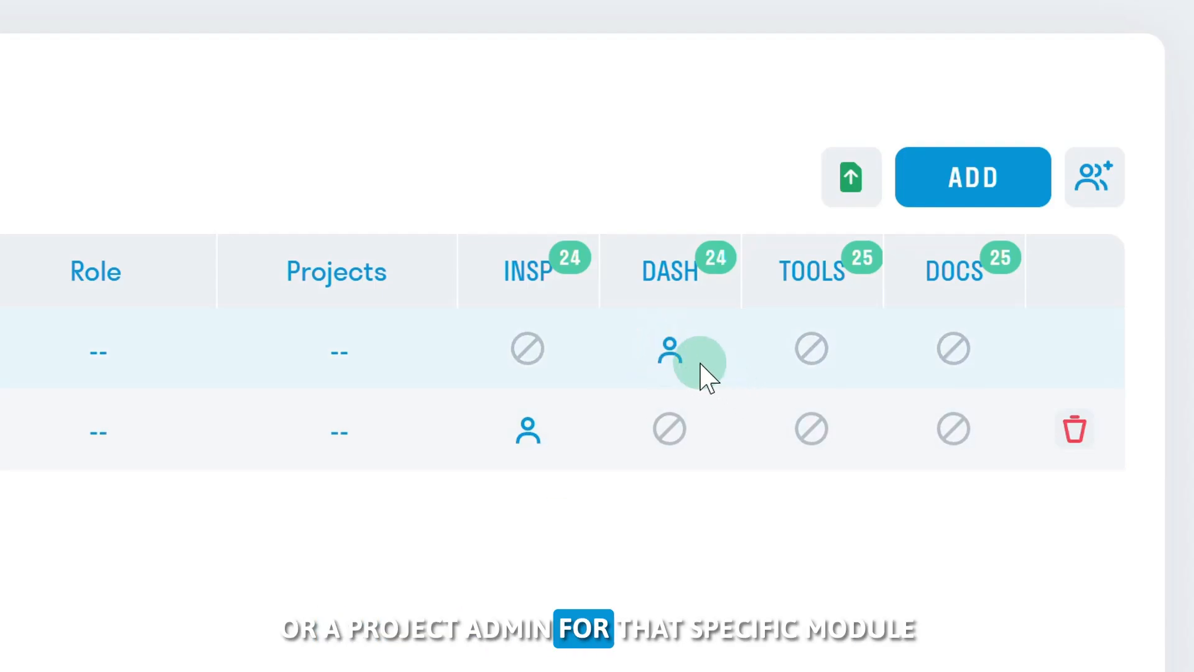
pyautogui.click(669, 349)
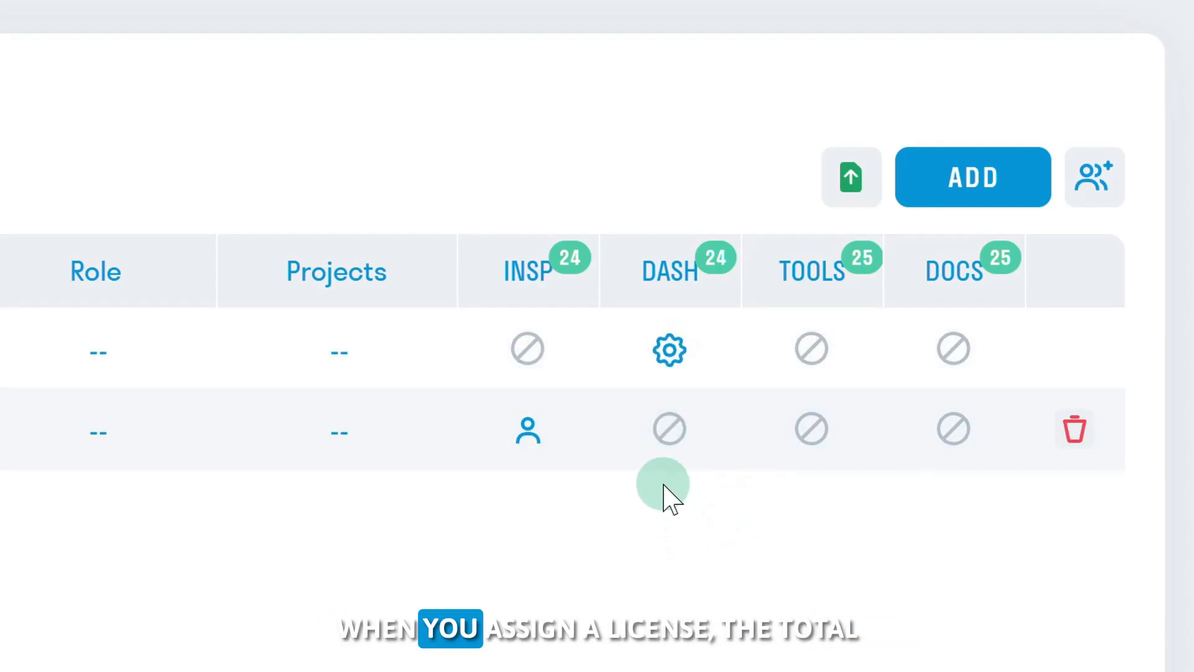
pyautogui.click(671, 434)
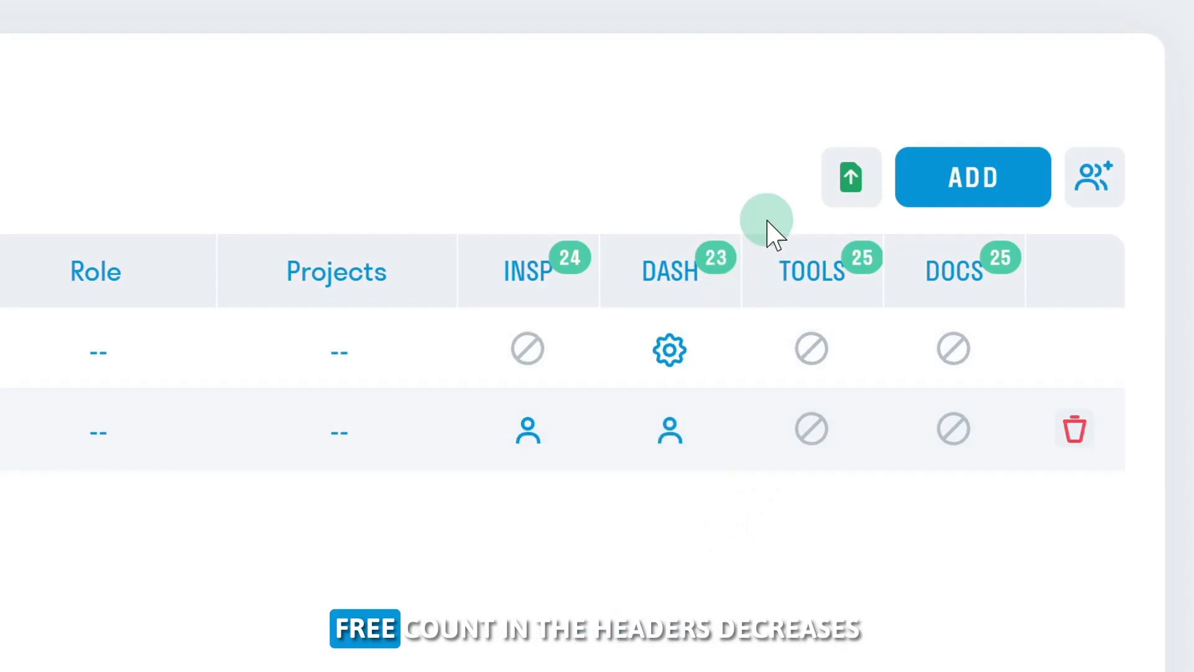
pyautogui.click(670, 349)
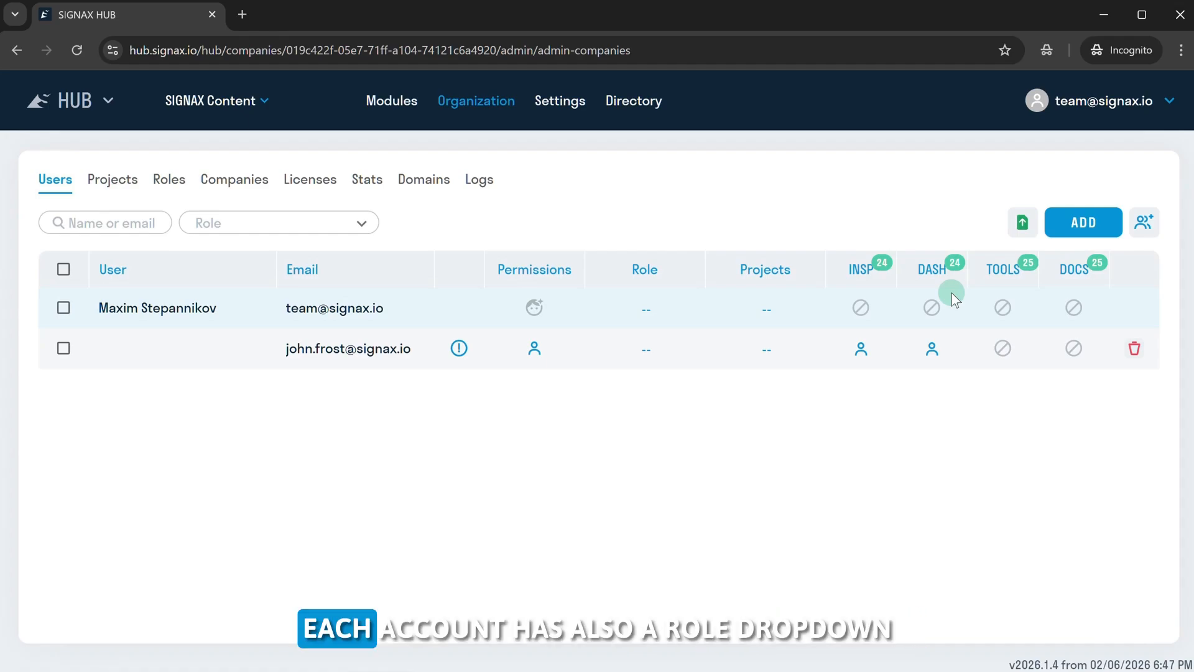
# - Assign the admin account the BIM specialist and Designer roles, then view the Roles list
pyautogui.click(647, 309)
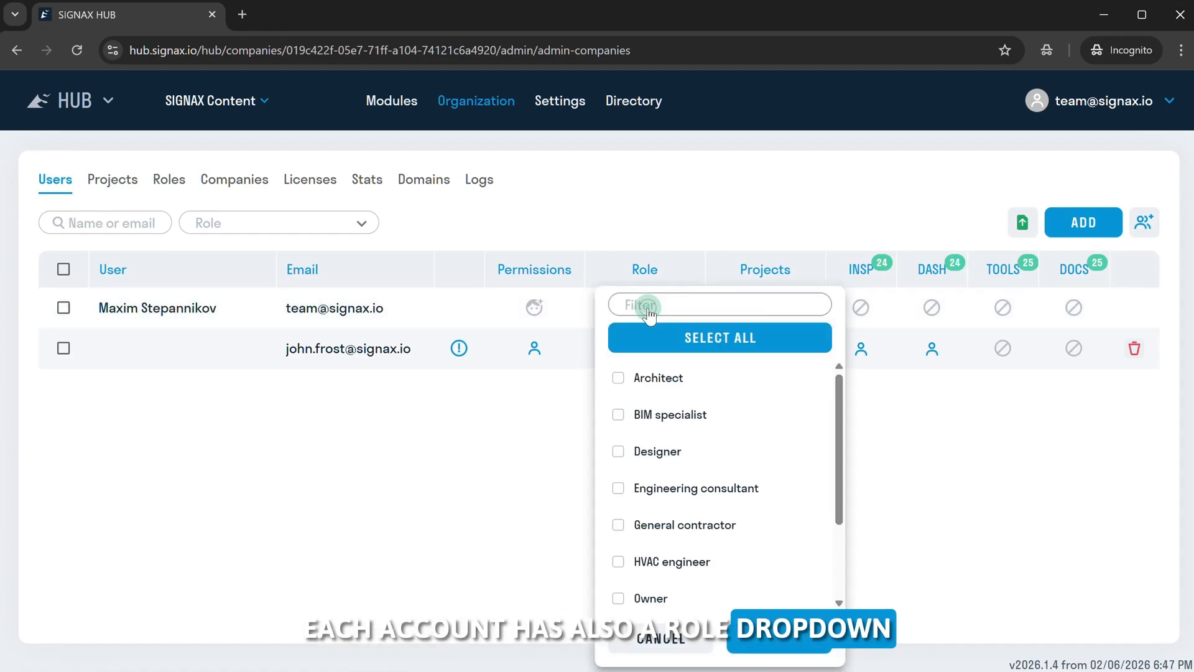
pyautogui.click(619, 415)
pyautogui.click(618, 451)
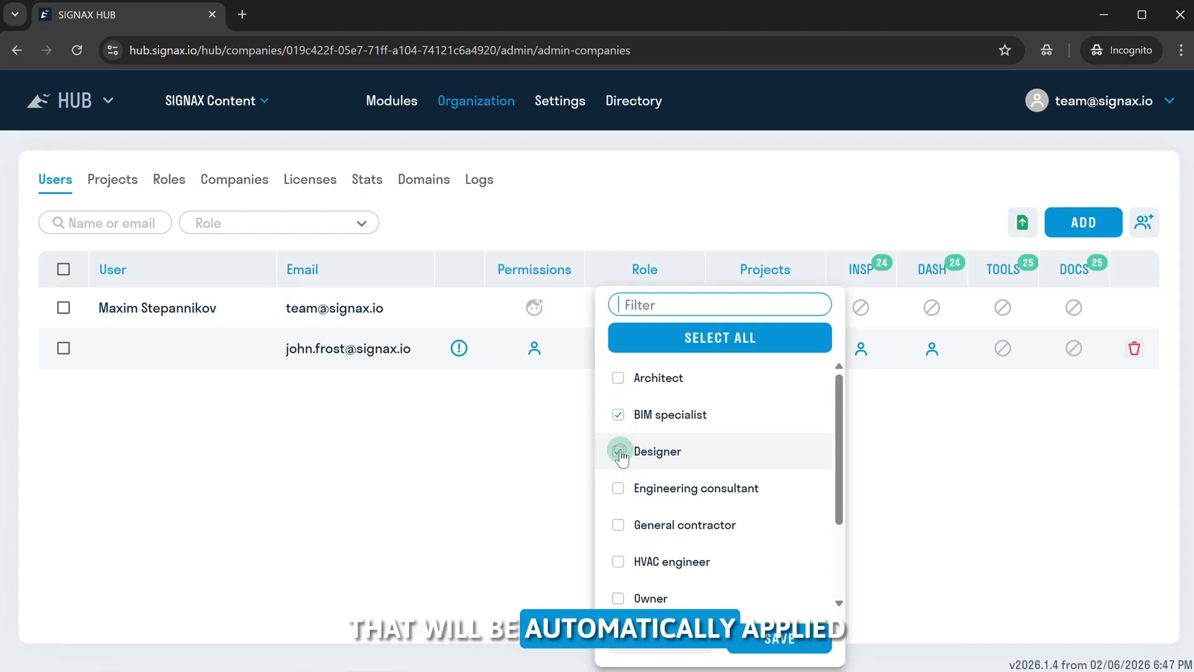
pyautogui.click(780, 641)
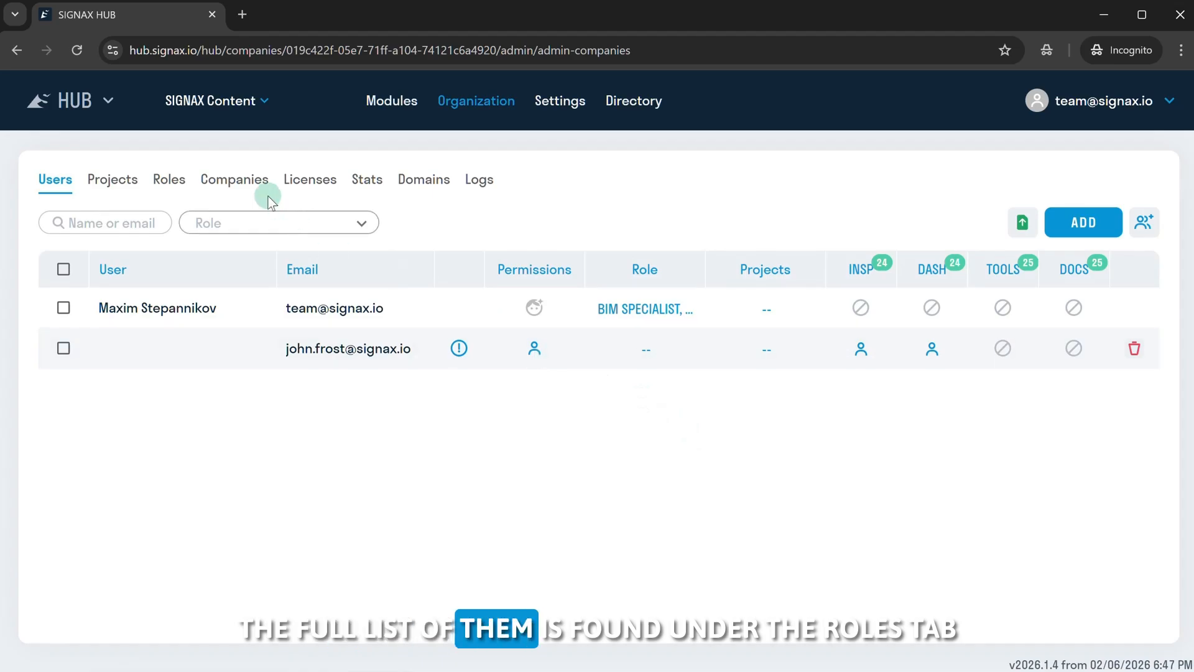
pyautogui.click(168, 179)
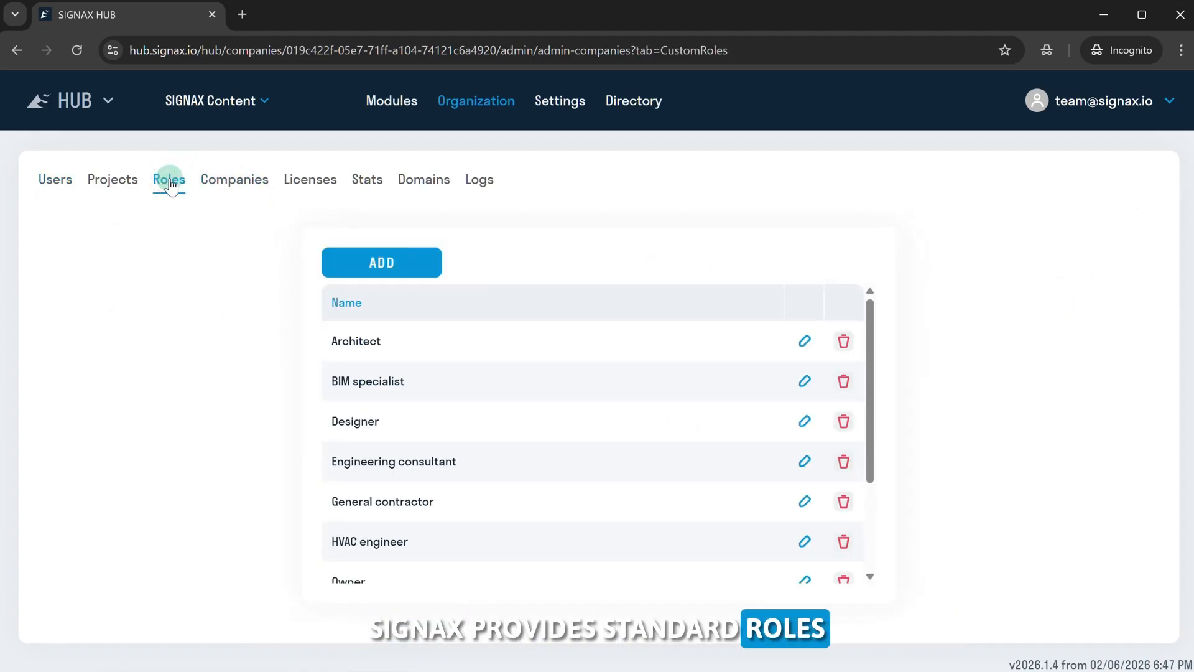
# - Look over the Architect role's edit form and the Add role dialog without making changes
pyautogui.click(804, 341)
pyautogui.click(825, 330)
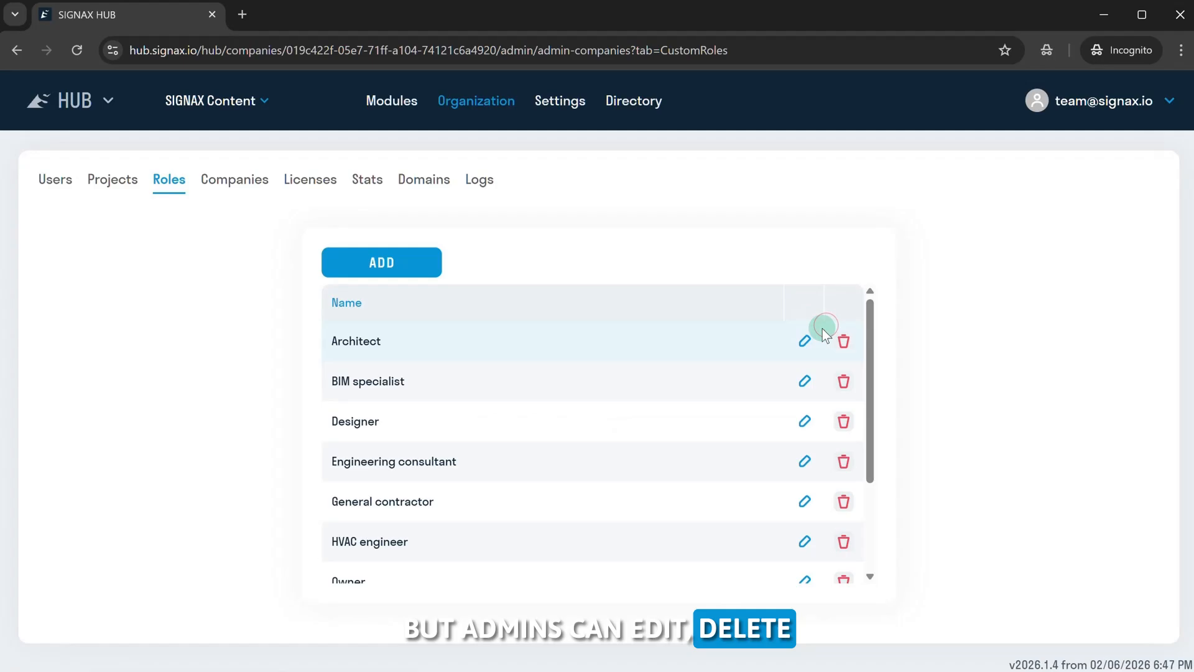
pyautogui.click(388, 267)
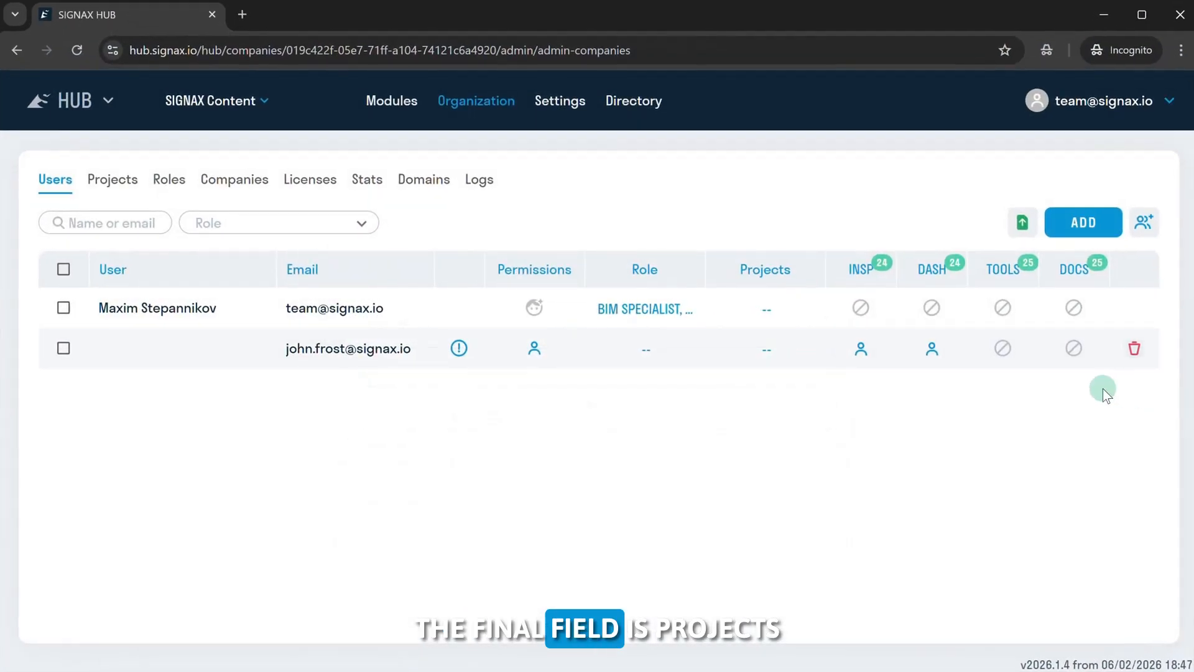
pyautogui.click(790, 312)
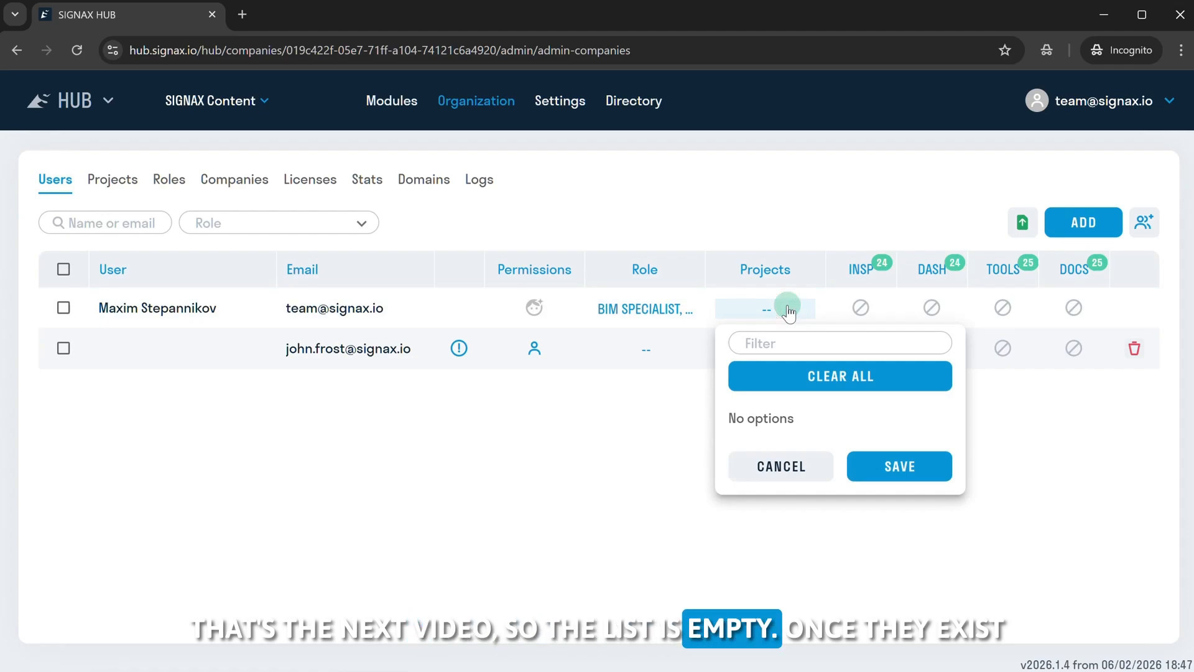
pyautogui.click(658, 464)
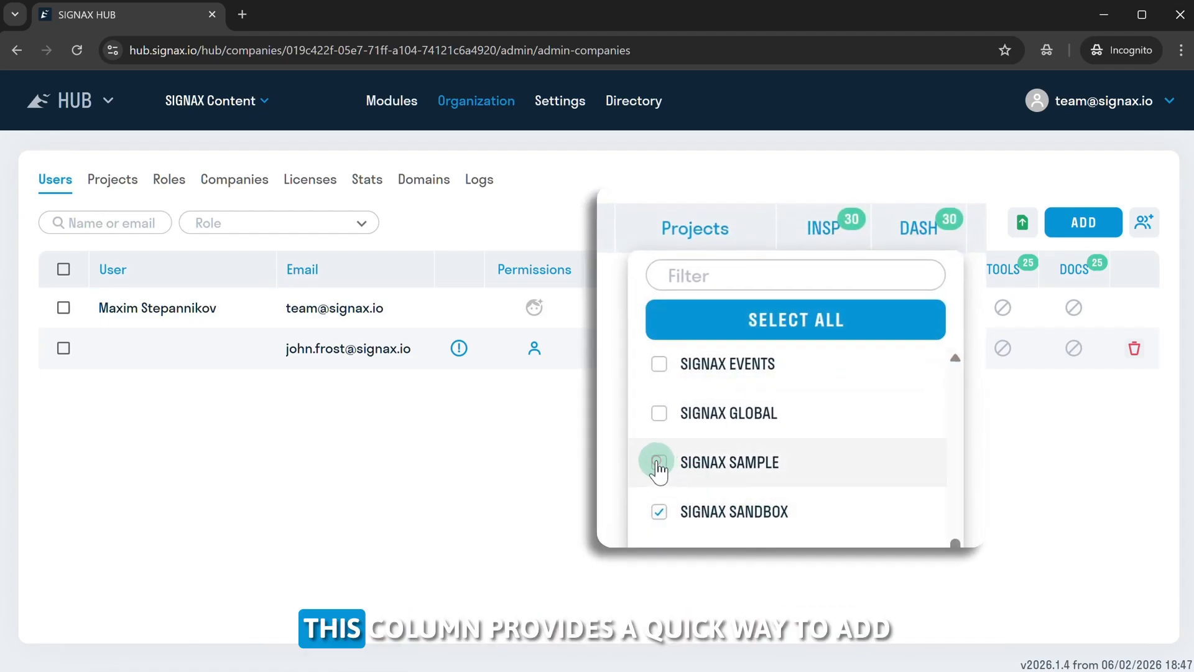
pyautogui.click(658, 413)
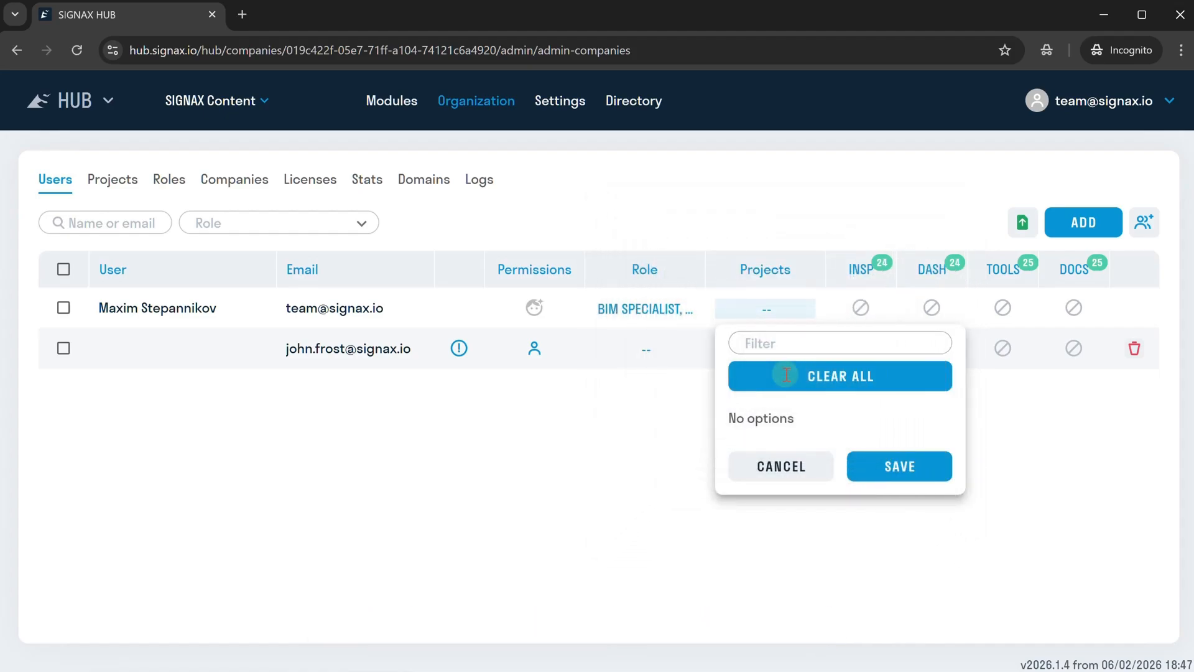
pyautogui.click(802, 467)
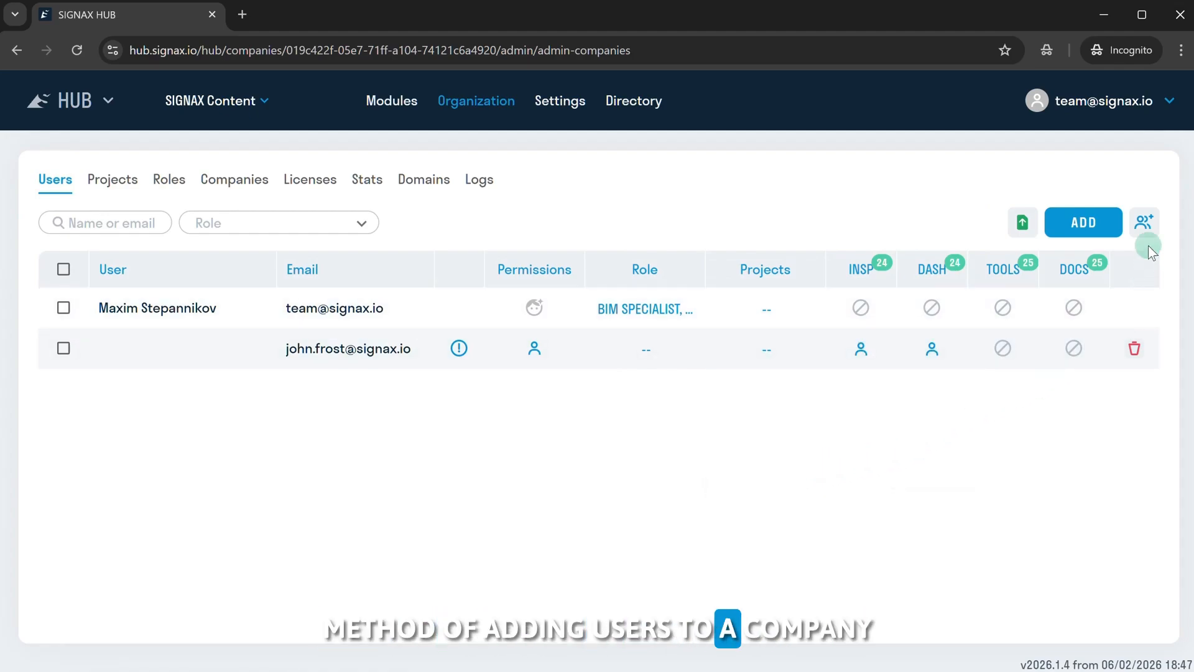
# - Download the spreadsheet template from the Batch adding users dialog
pyautogui.click(1146, 220)
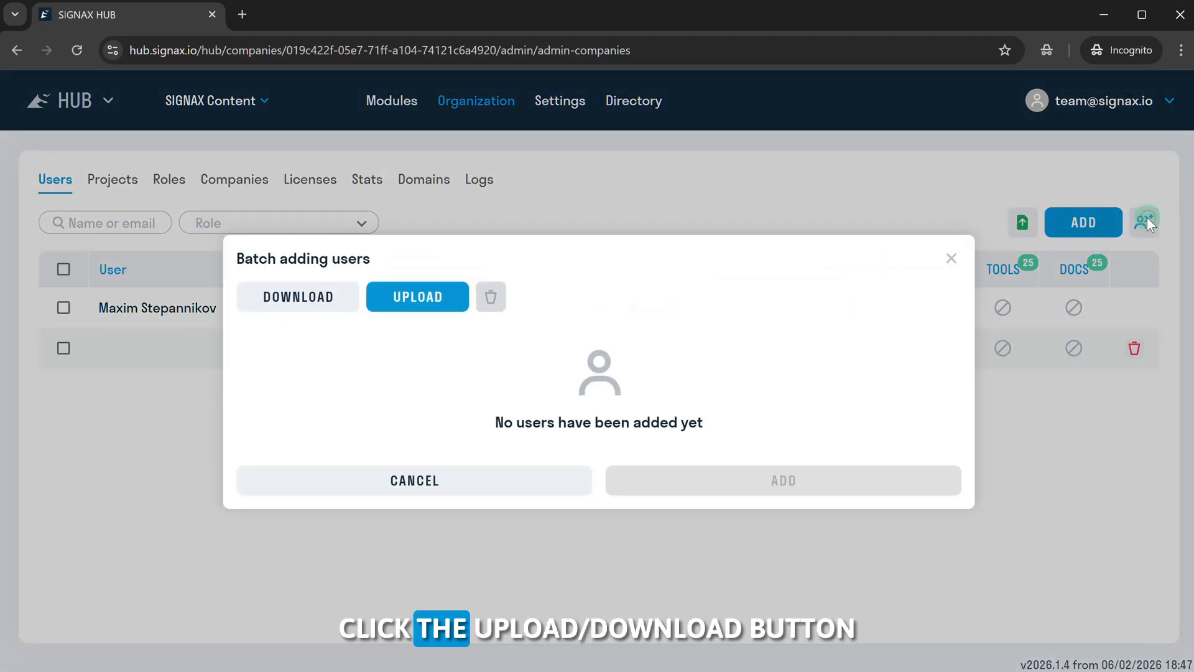
pyautogui.click(303, 305)
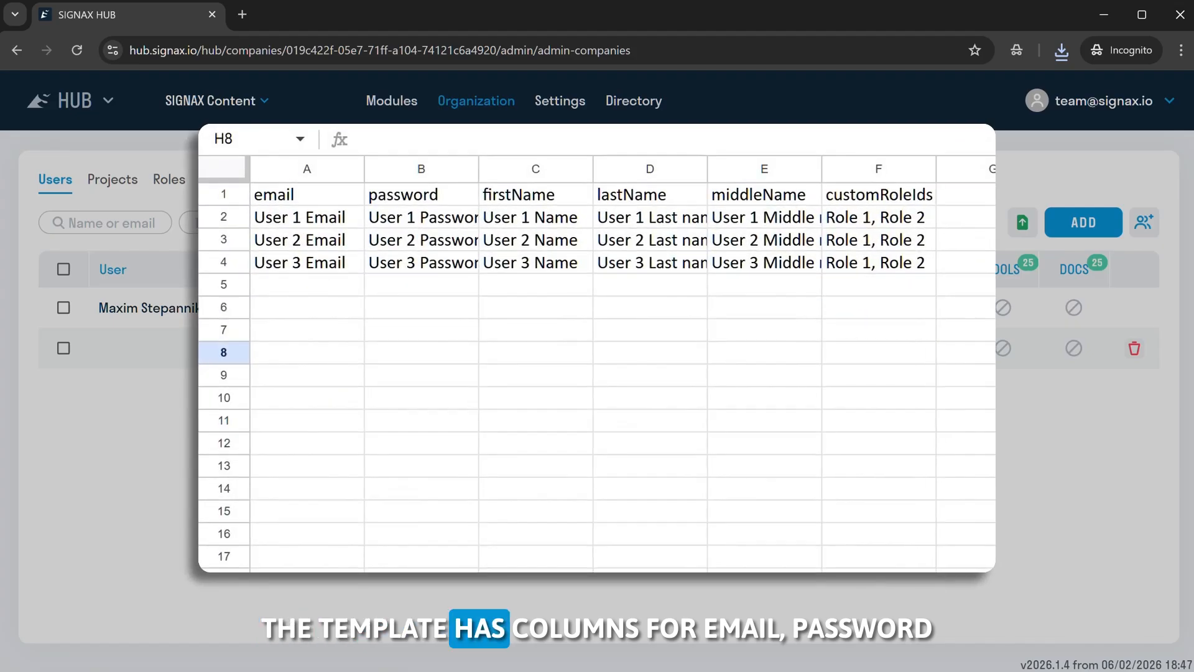
# - Review the template's email, password, name and customRoleIds columns, then delete the sample rows
pyautogui.click(337, 197)
pyautogui.click(453, 198)
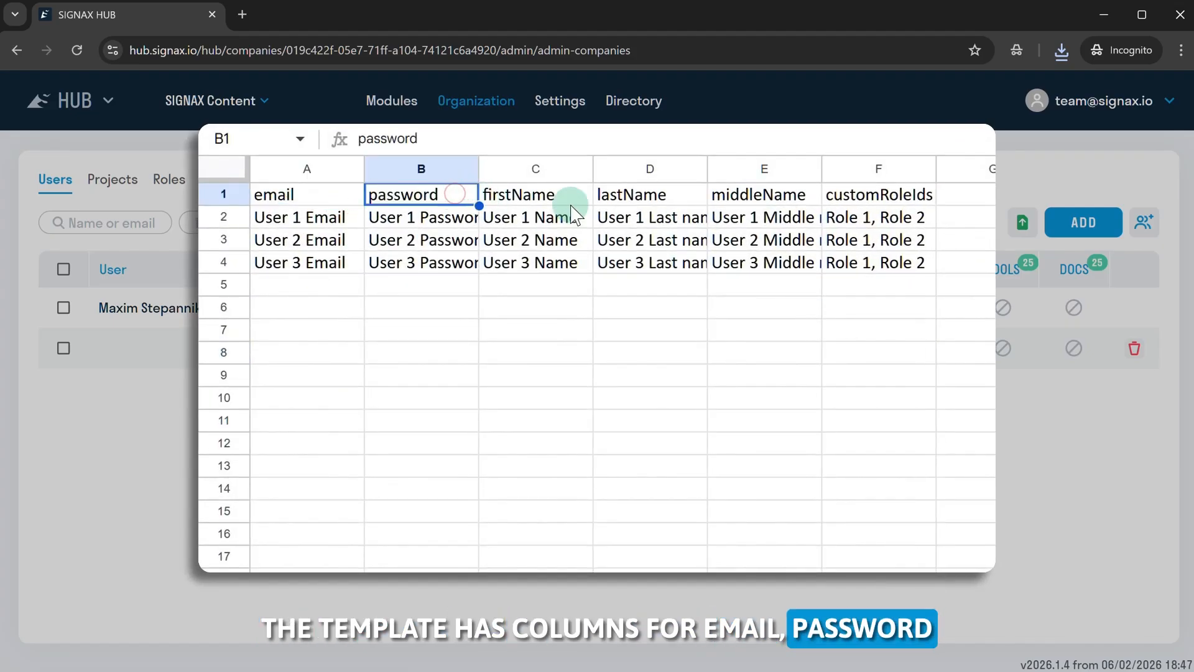
pyautogui.moveTo(548, 198); pyautogui.dragTo(767, 195)
pyautogui.click(890, 197)
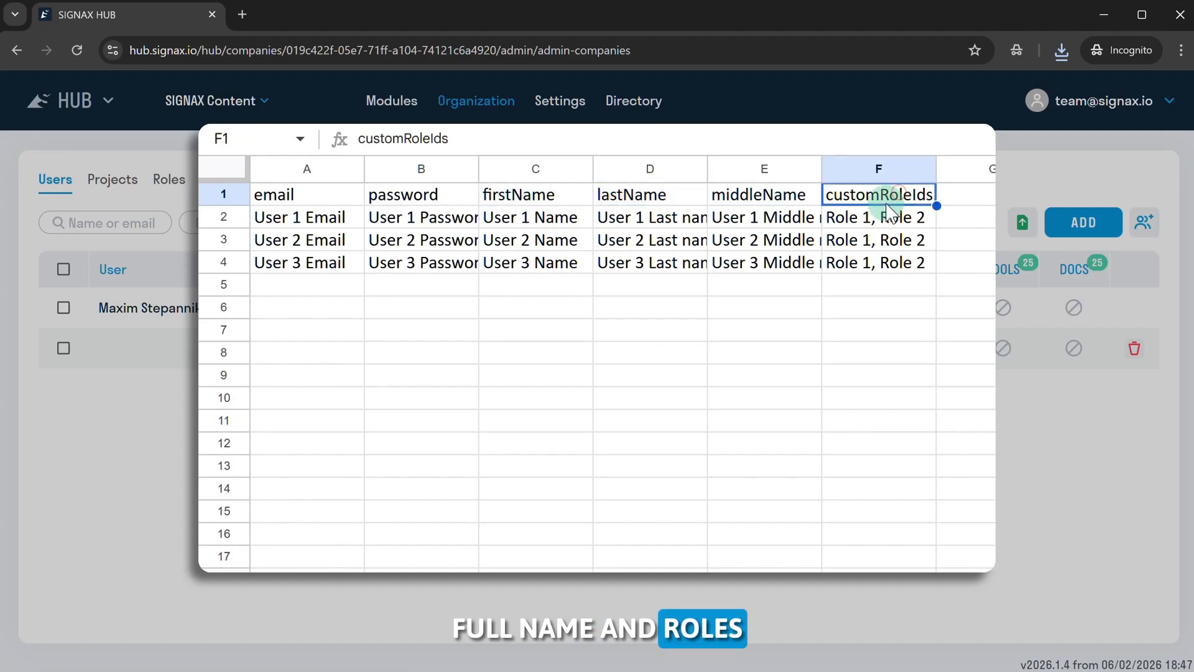
pyautogui.moveTo(299, 217); pyautogui.dragTo(879, 267)
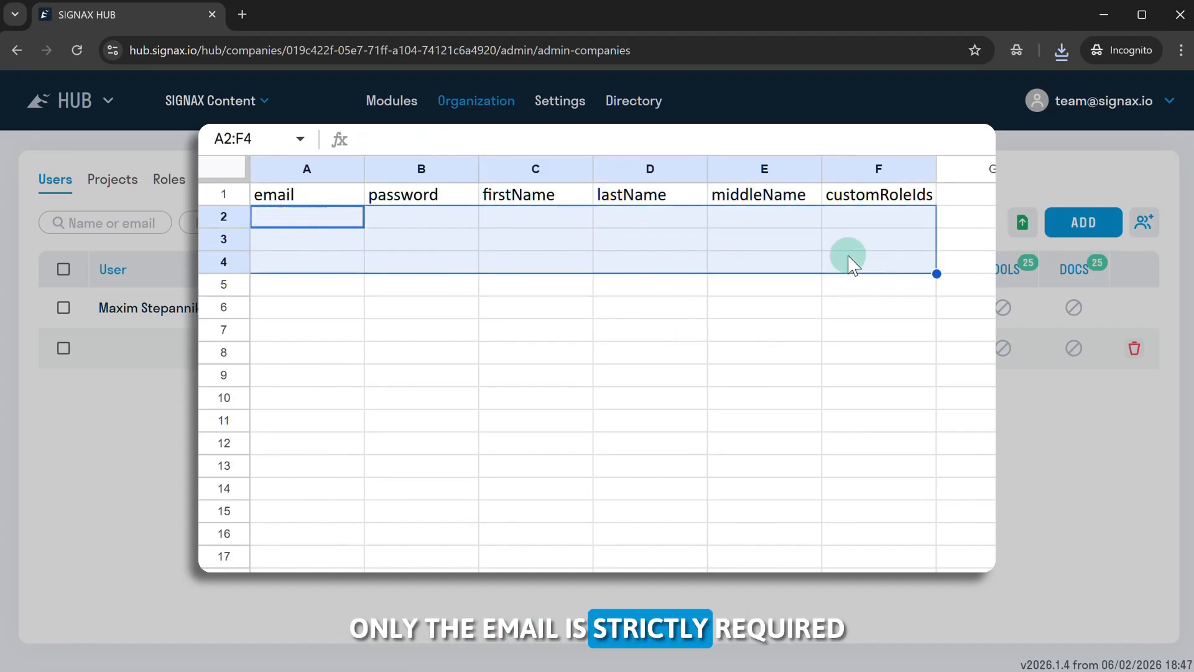
pyautogui.press('Delete')
# - Enter two users' e-mail addresses, plus a password and the Designer role for the second
pyautogui.click(289, 221)
pyautogui.press('Return')
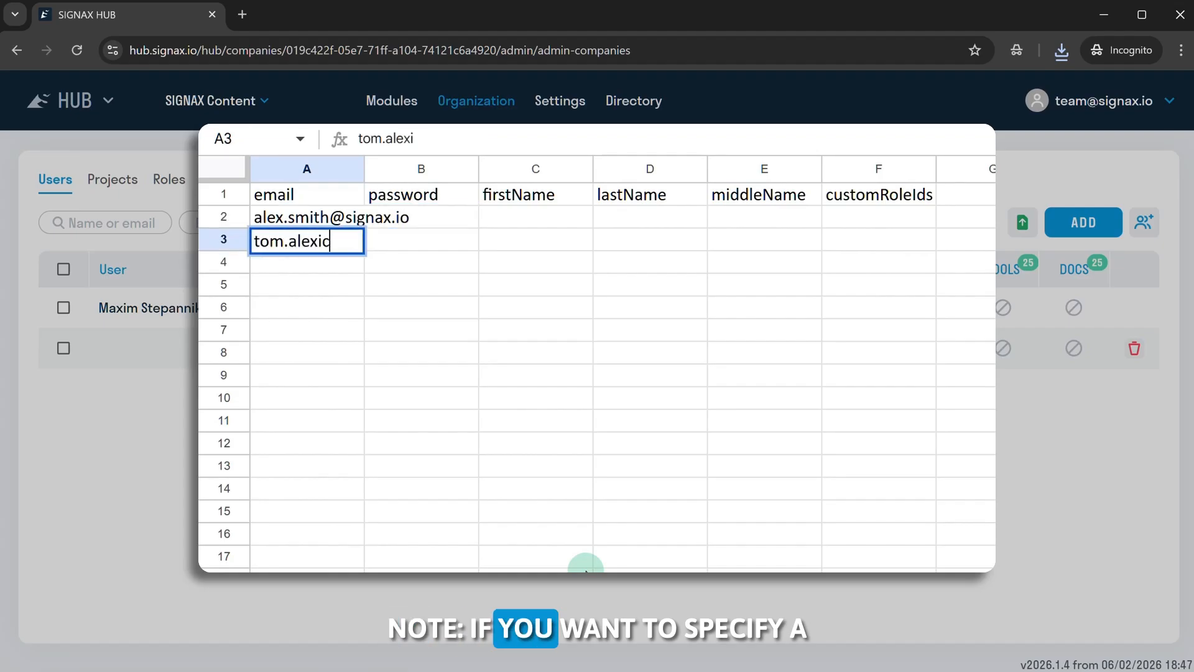
pyautogui.press('Return')
pyautogui.click(423, 237)
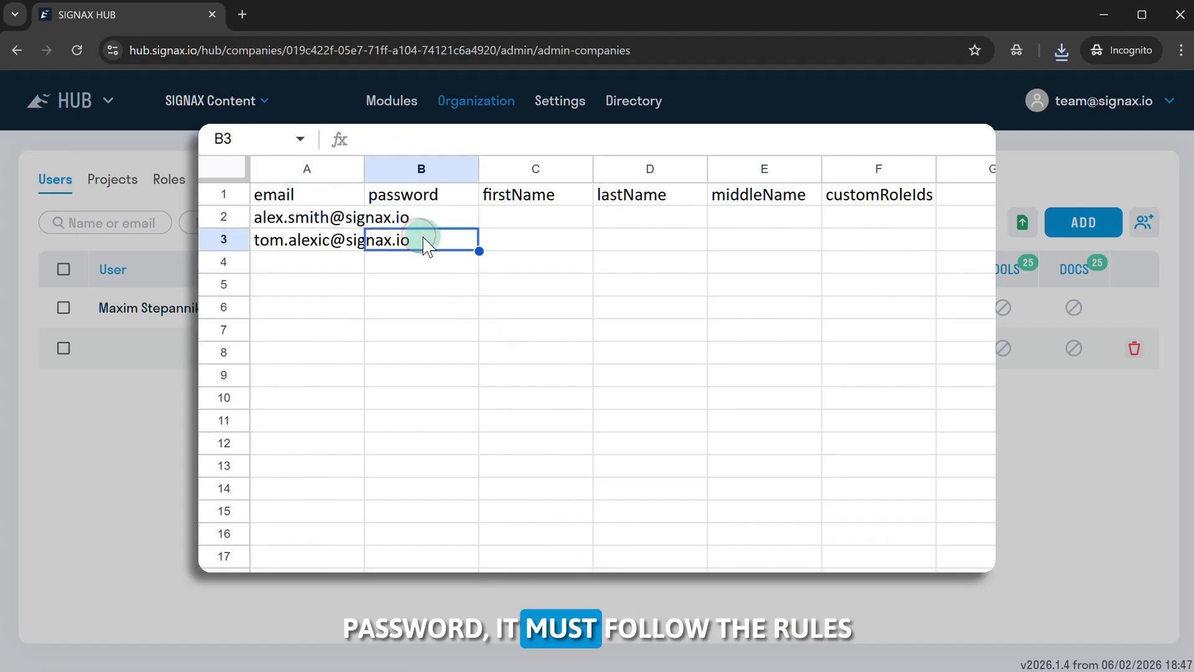
pyautogui.click(416, 263)
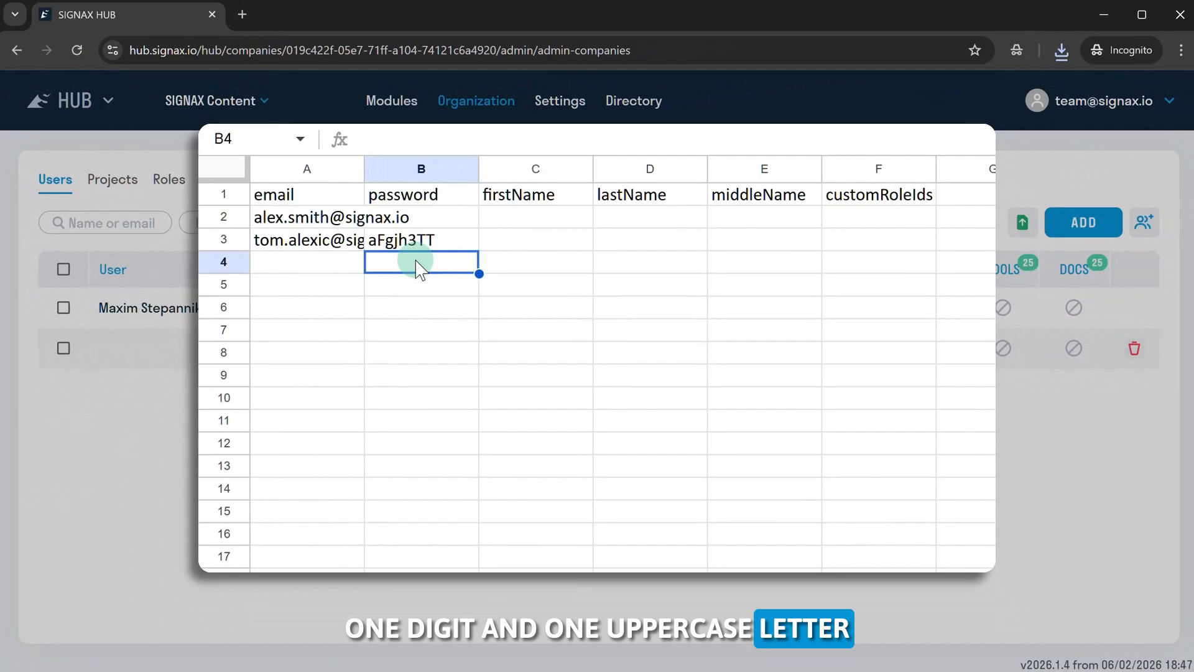
pyautogui.click(860, 240)
pyautogui.write('Designer')
pyautogui.press('Return')
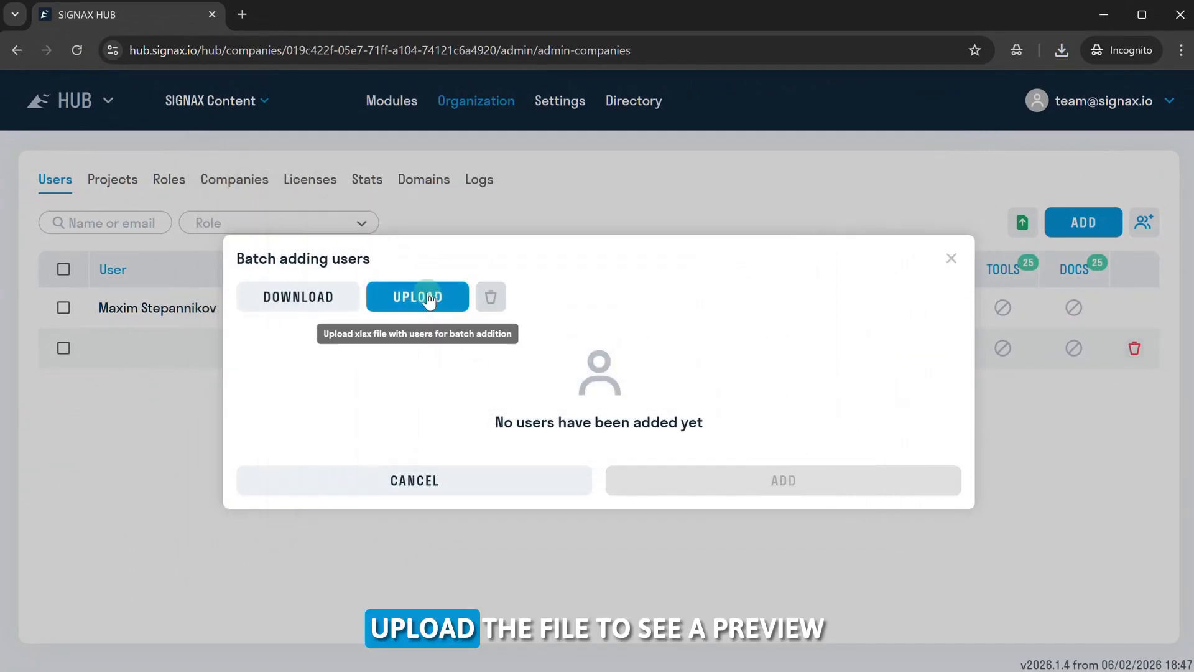
# - Upload the filled template spreadsheet and add both previewed users to the company
pyautogui.click(421, 303)
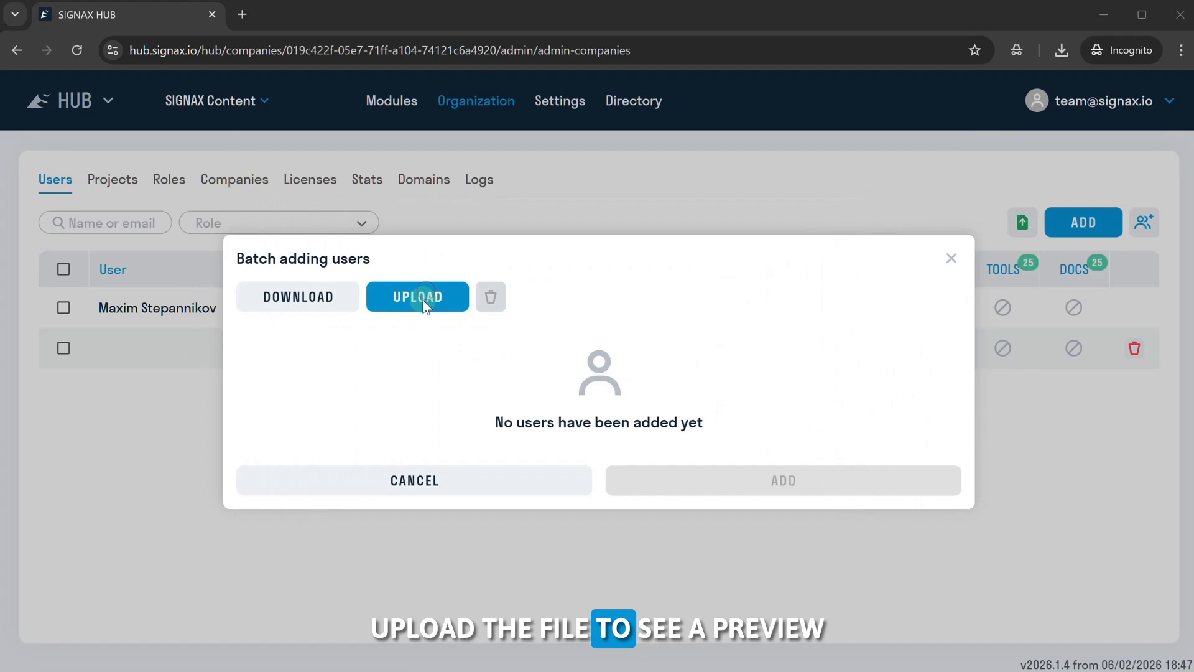
pyautogui.doubleClick(180, 240)
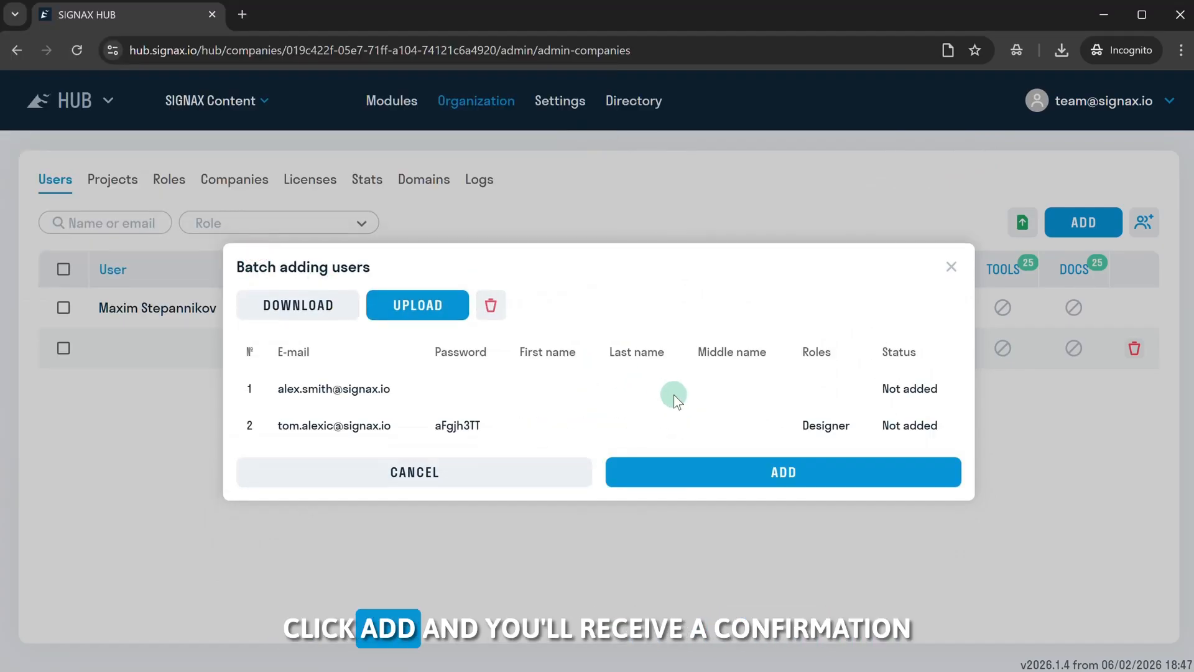
pyautogui.click(700, 460)
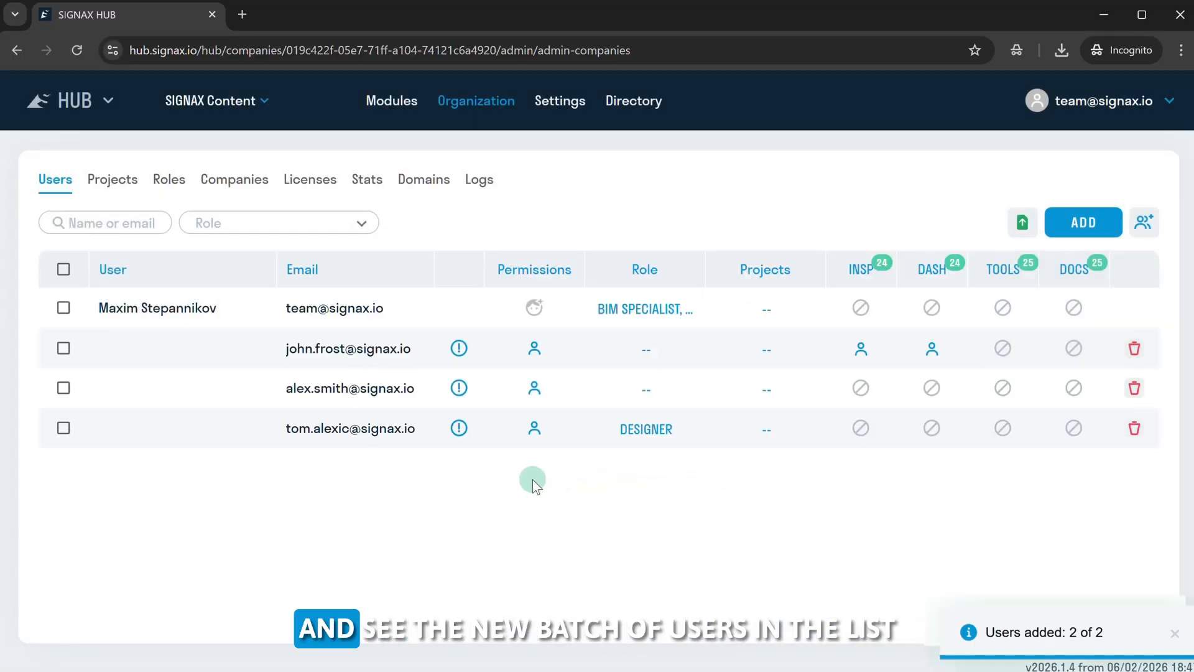